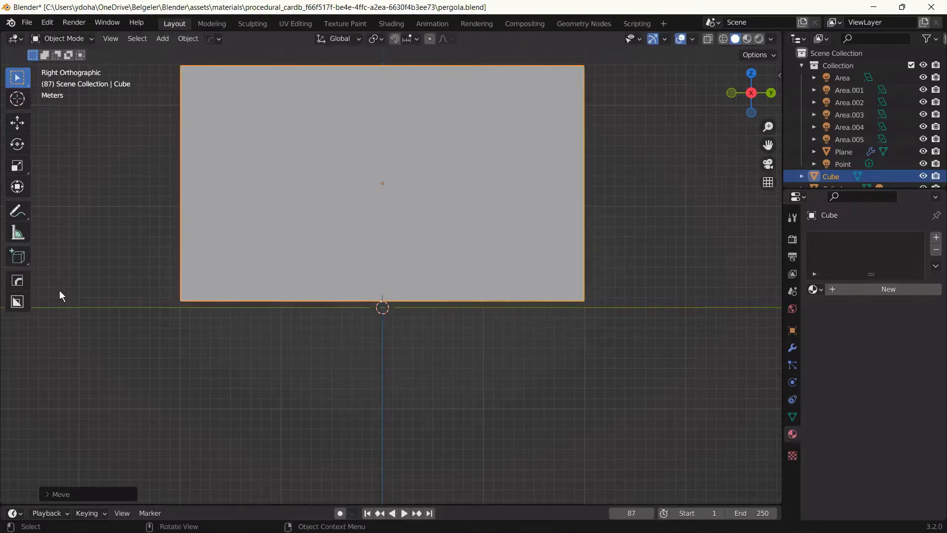
Scale the cube along the Z axis by about 1.04
key("s")
key("z")
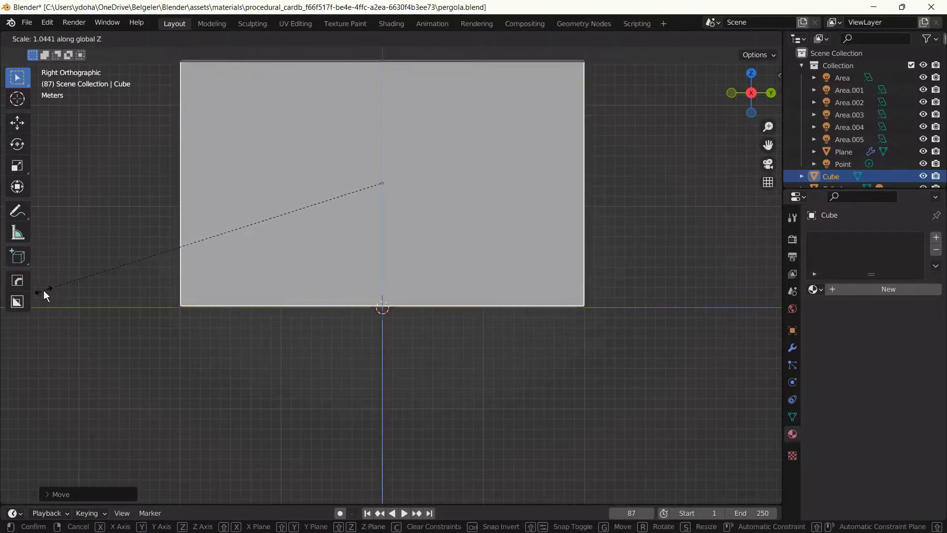
left_click(41, 291)
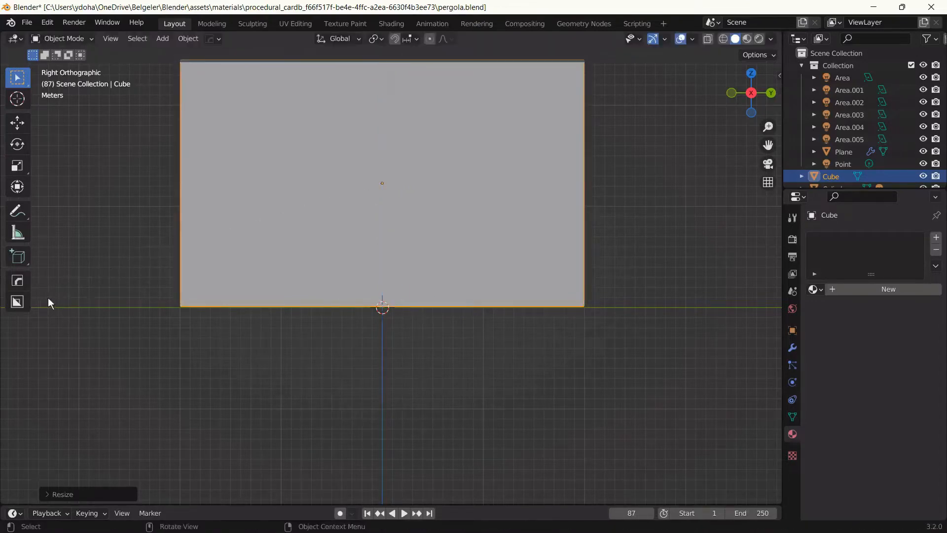
Scale the cube uniformly to about twice its size and raise it along Z until its base rests on the ground line
scroll(49, 298, "down", 8)
scroll(86, 348, "up", 4)
scroll(94, 347, "up", 1)
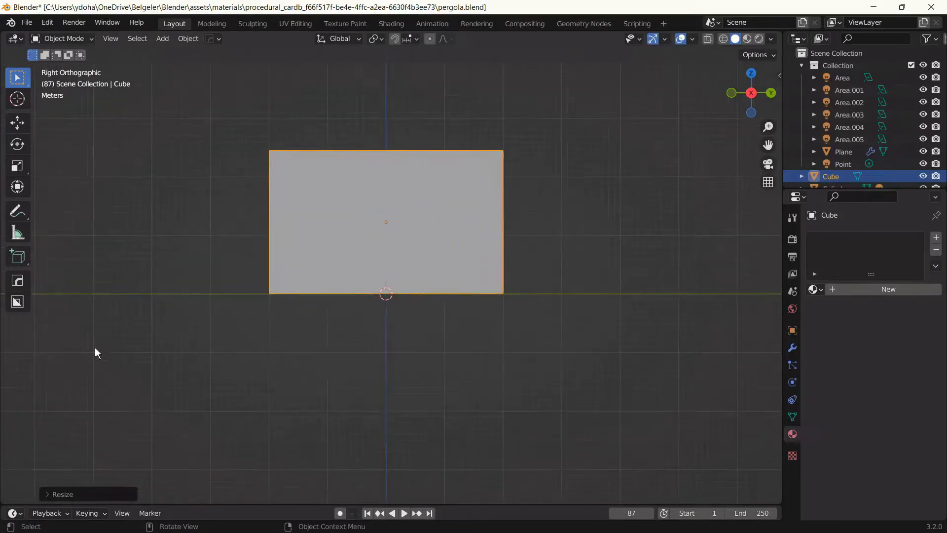
key("s")
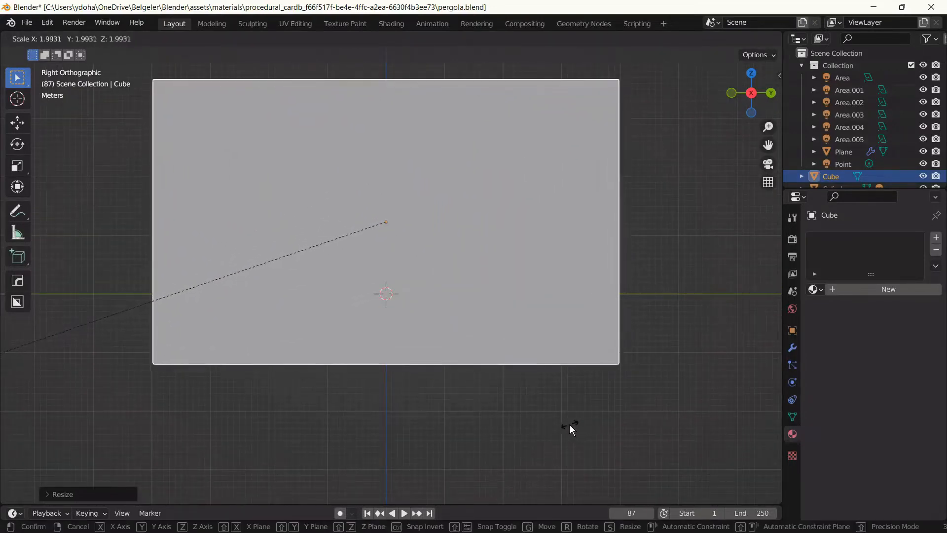
left_click(569, 425)
key("g")
key("z")
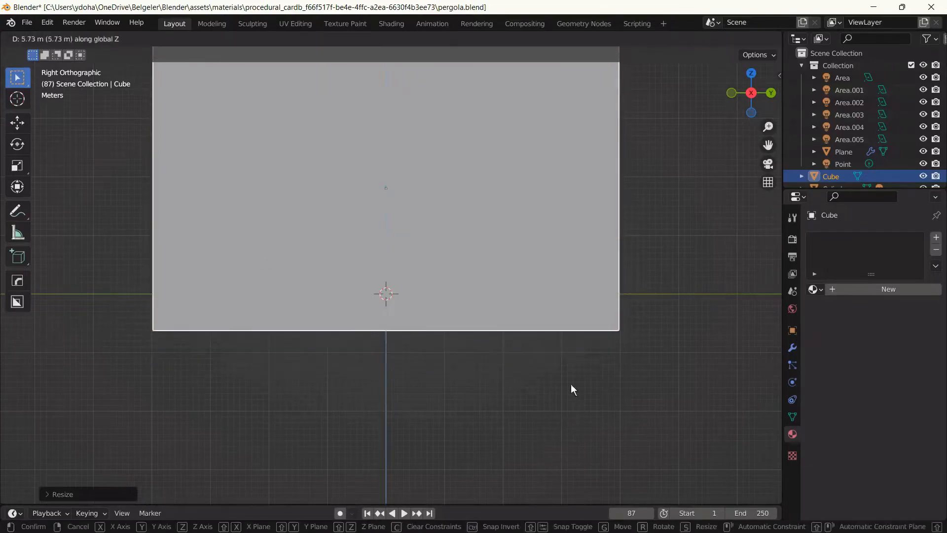
left_click(565, 354)
scroll(565, 353, "down", 8)
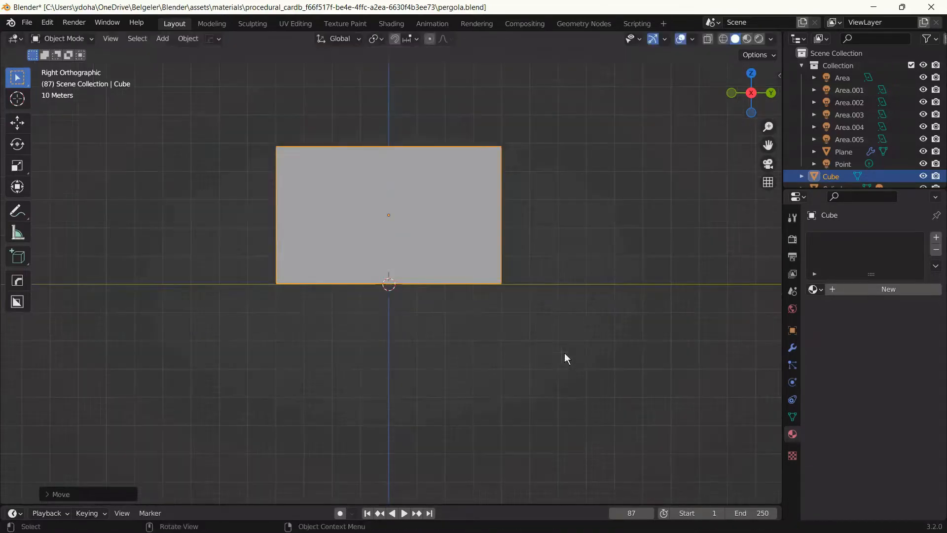
scroll(556, 352, "up", 5)
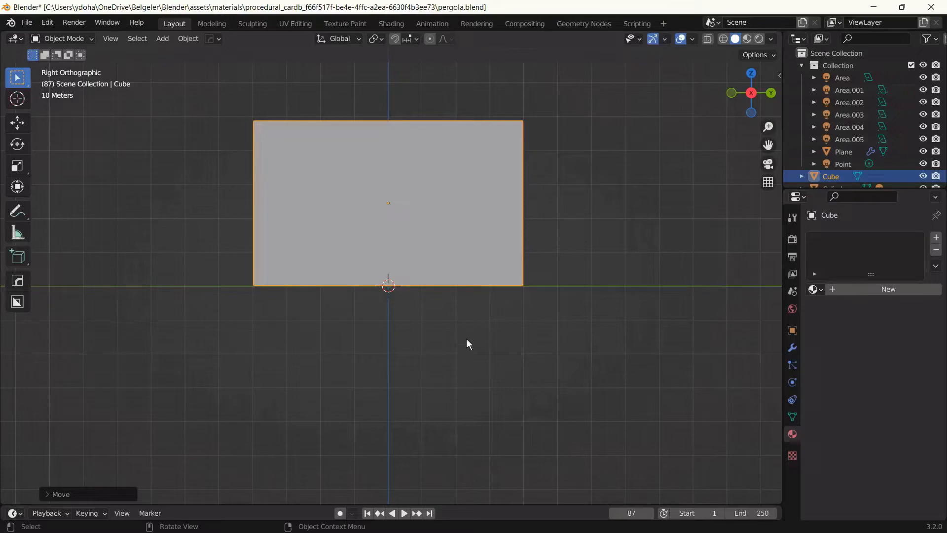
Enter Edit Mode and add two horizontal loop cuts close to the cube's upper edge, one just below the other
key("Tab")
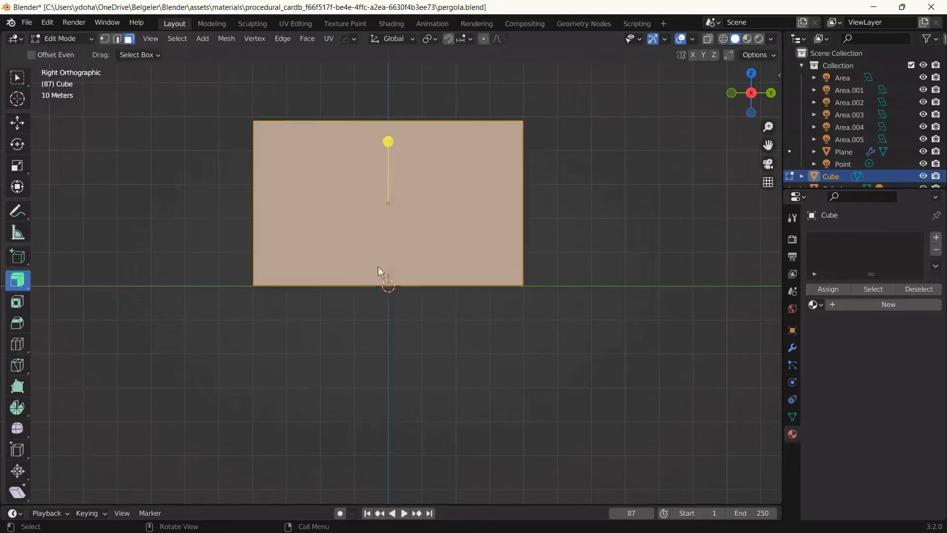
left_click(240, 162)
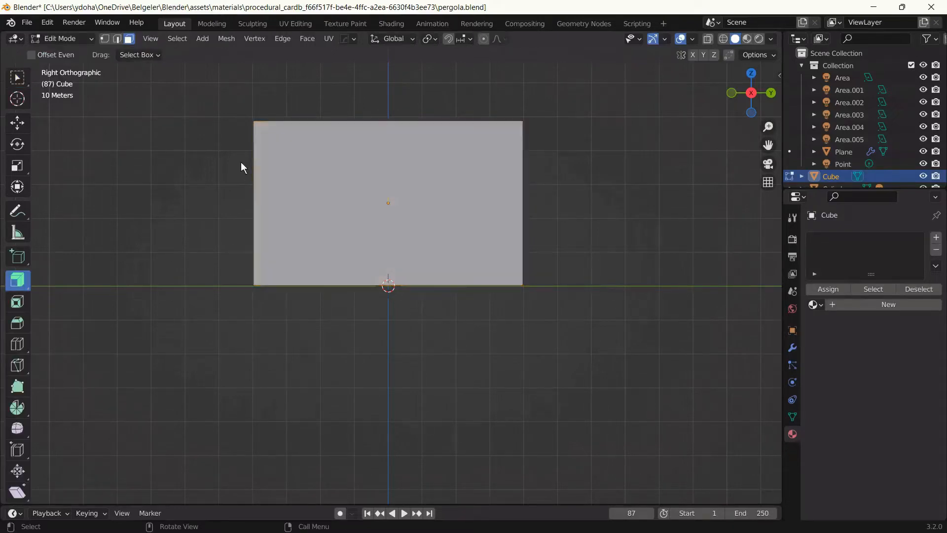
key("ctrl+r")
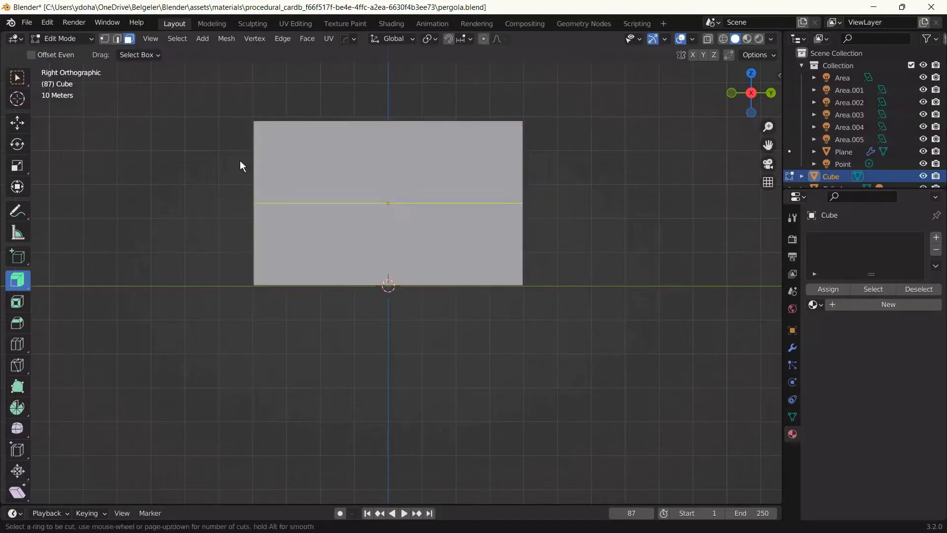
left_click(242, 158)
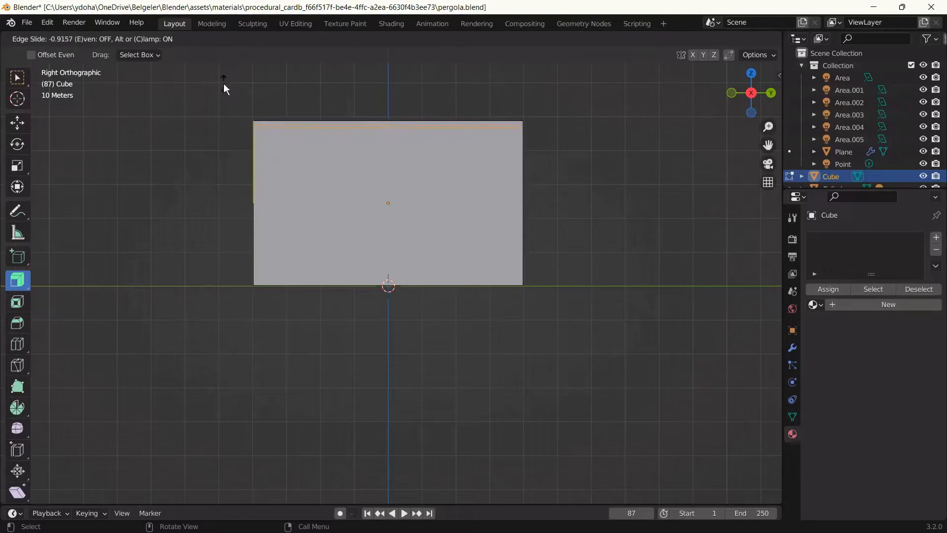
left_click(225, 86)
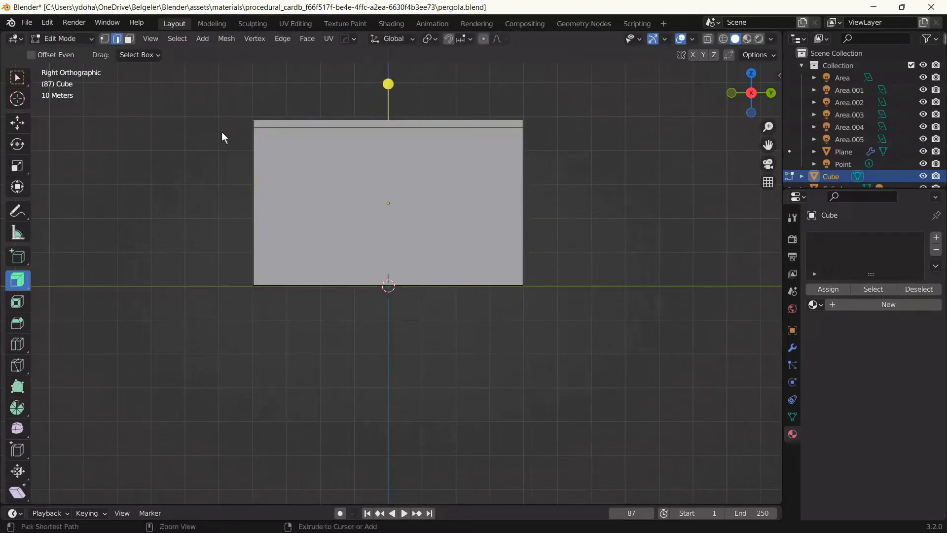
key("ctrl+r")
left_click(255, 168)
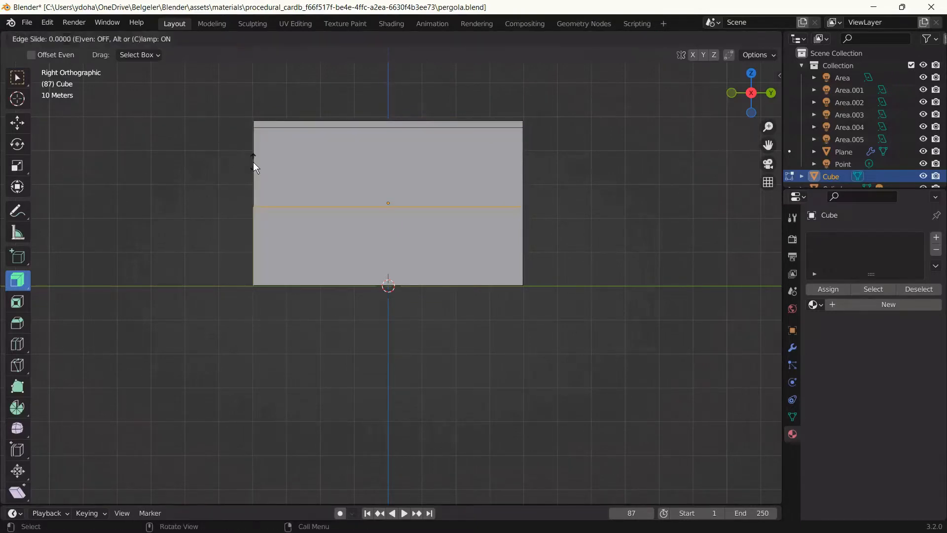
left_click(246, 93)
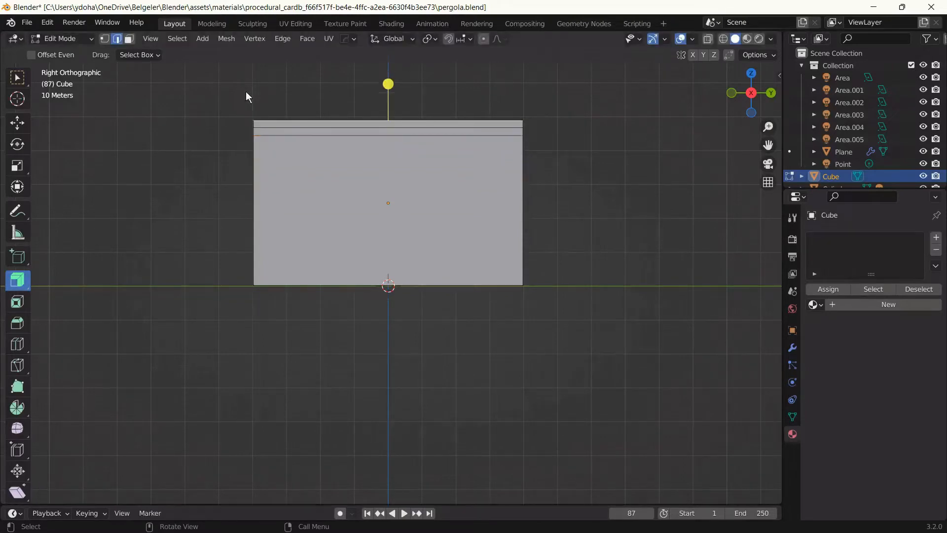
Select all faces of the uppermost band, including hidden ones, and scale them by about 1.25 to form overhanging eaves
key("alt+z")
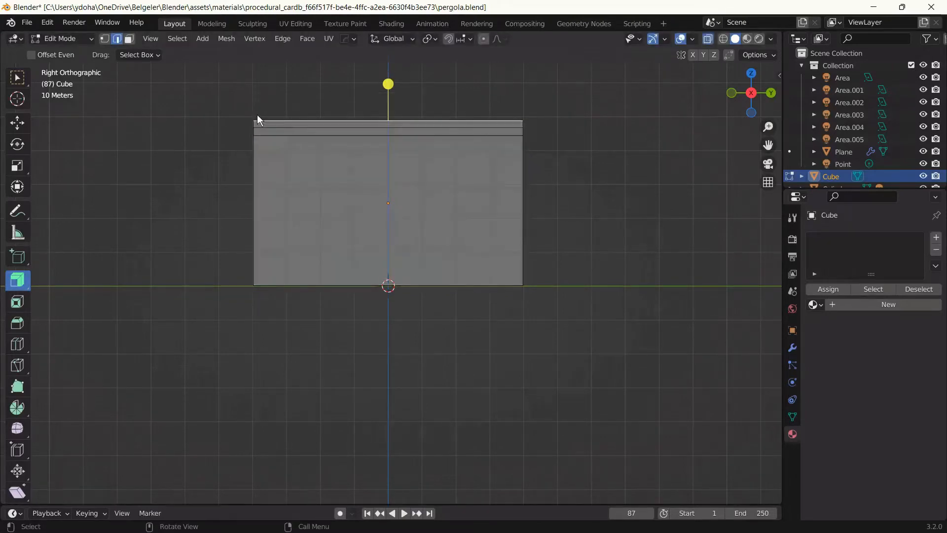
left_click(128, 38)
left_click_drag(232, 104, 531, 125)
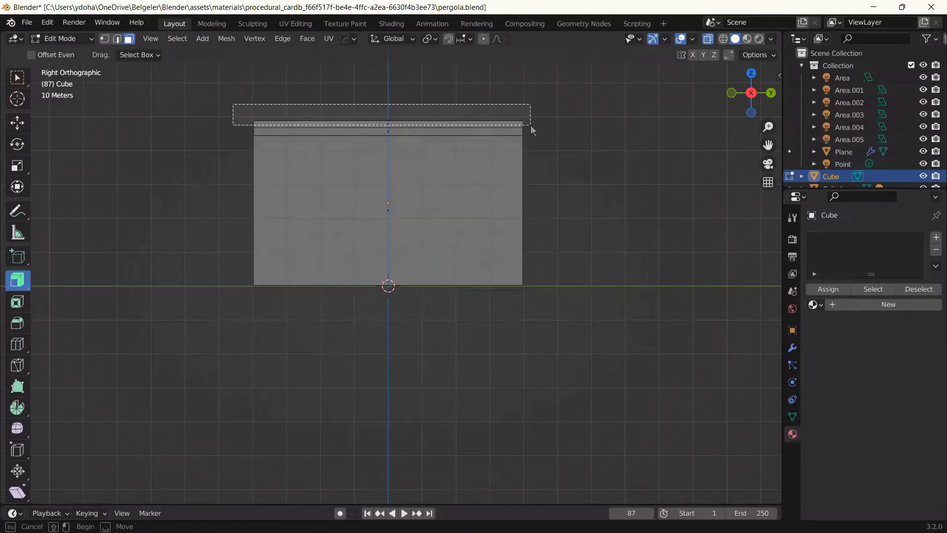
left_click_drag(531, 126, 530, 126)
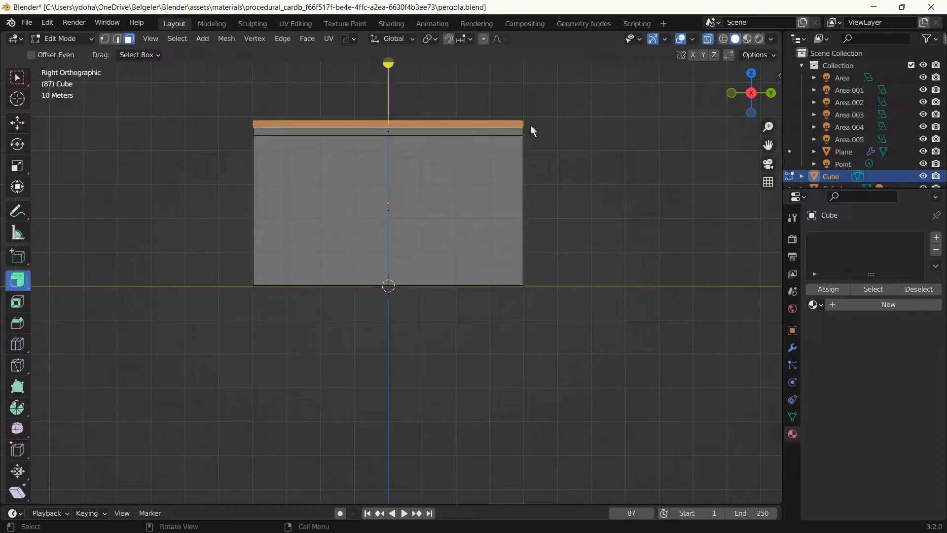
key("s")
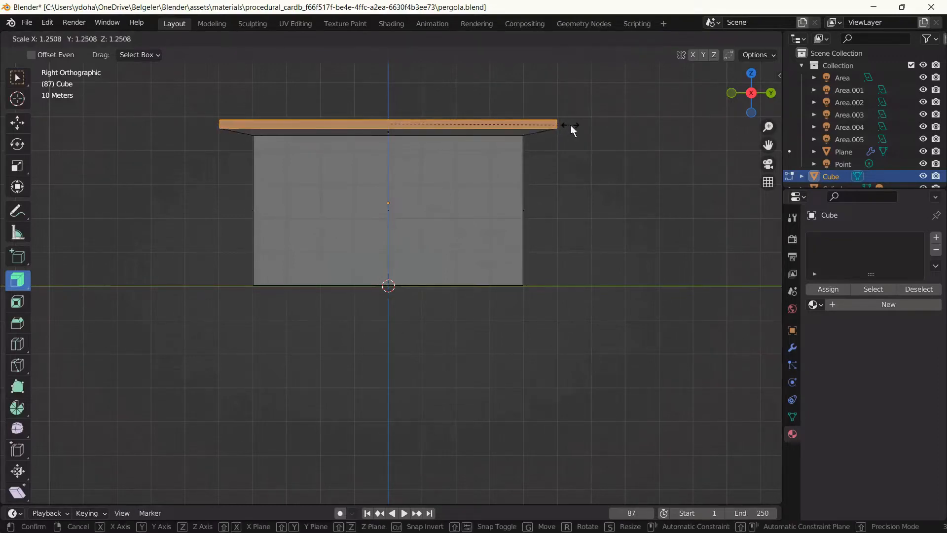
left_click(570, 126)
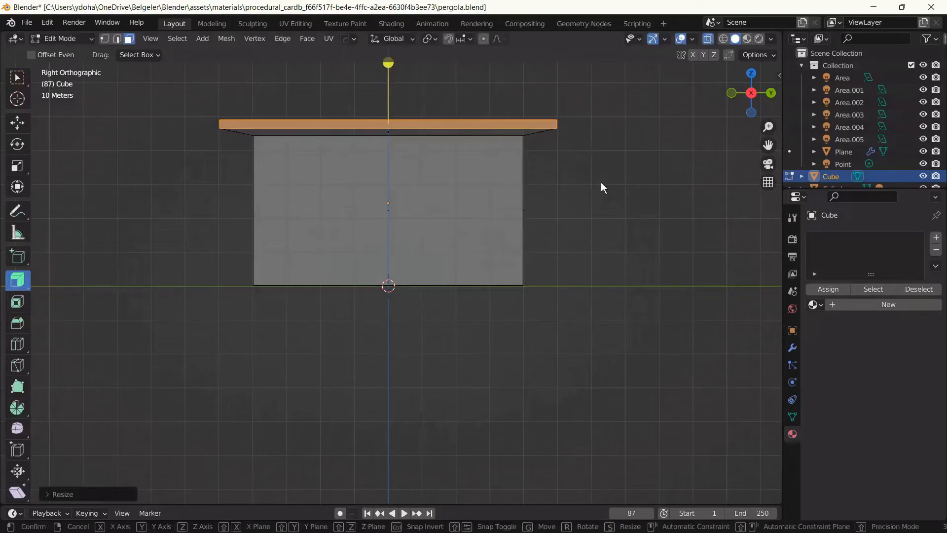
Lower the scaled roof band about 1.3 m along Z to flatten the underside of the eaves, and turn off X-ray
key("g")
key("z")
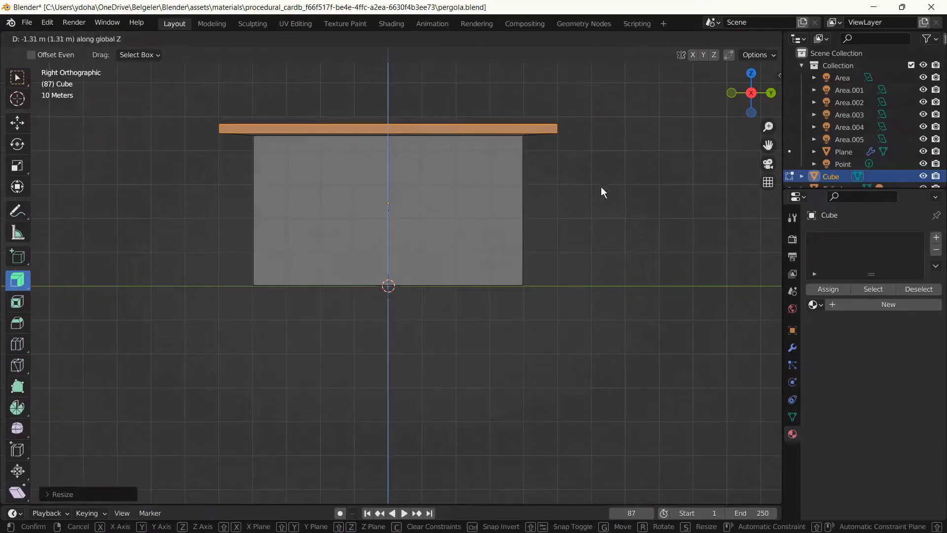
left_click(601, 188)
middle_click_drag(601, 188, 609, 257)
key("alt+z")
key("alt+a")
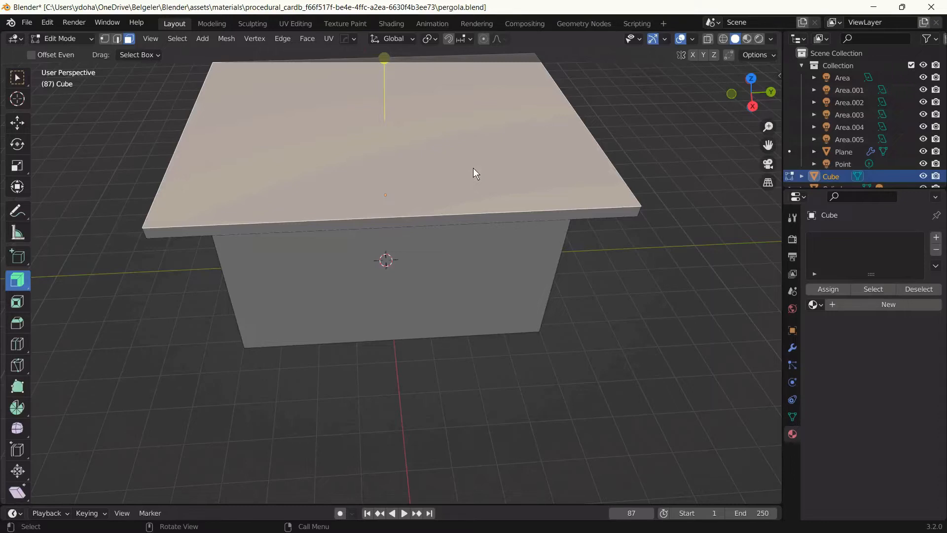
Try extruding the roof slab's upper face about 5.4 m along Z, and undo the extrusion
key("e")
key("z")
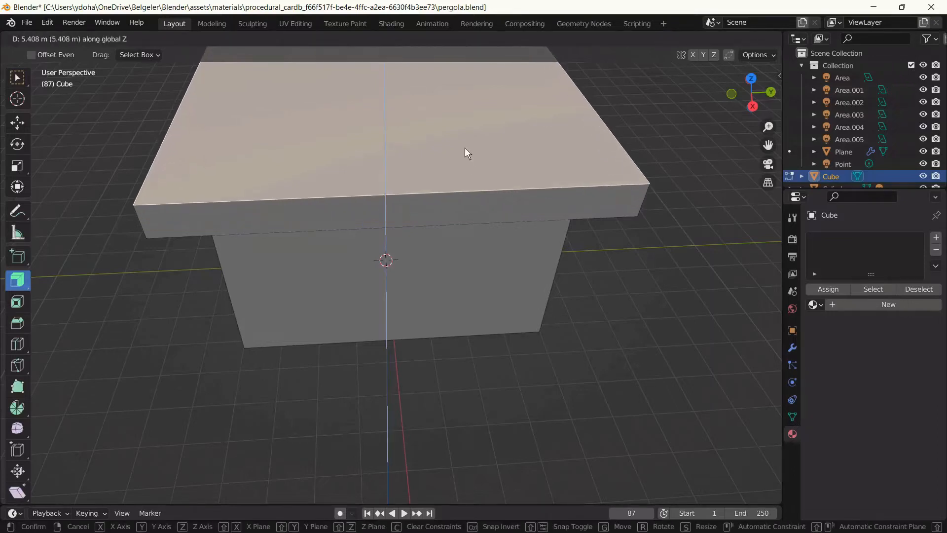
left_click(465, 147)
key("ctrl+z")
Try insetting the roof slab's upper face by about 0.96 m, and undo the inset
key("i")
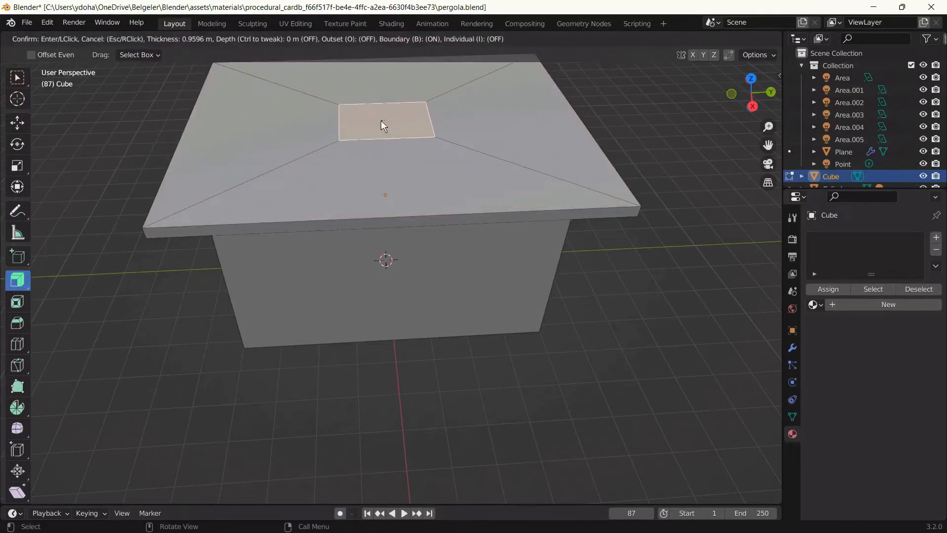
left_click(382, 121)
key("ctrl+z")
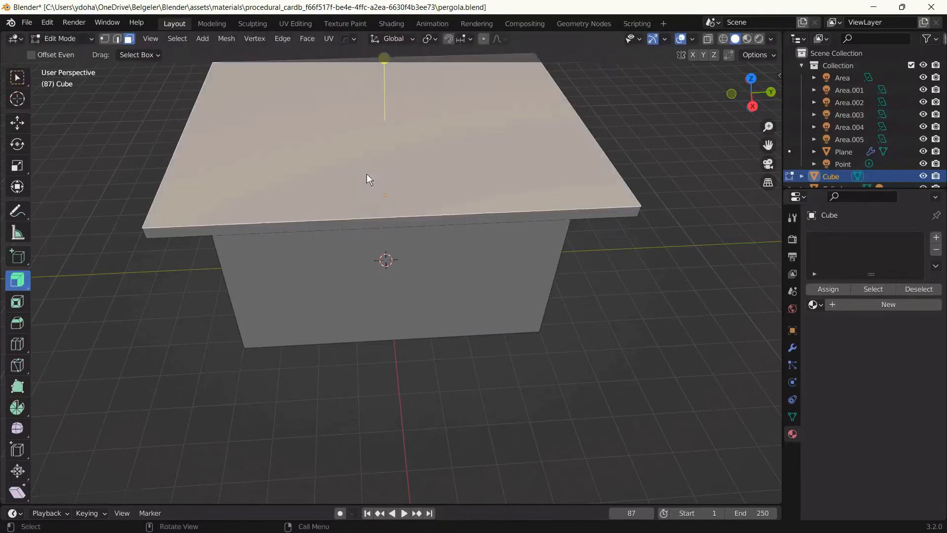
Inset the roof slab's upper face to a small central rectangle and raise it along Z to form a sloped hip roof
key("i")
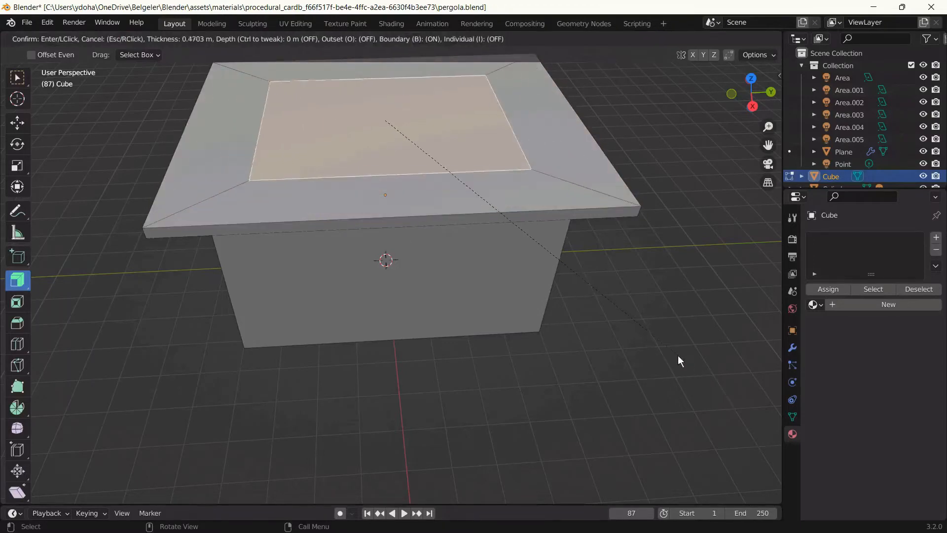
left_click(609, 319)
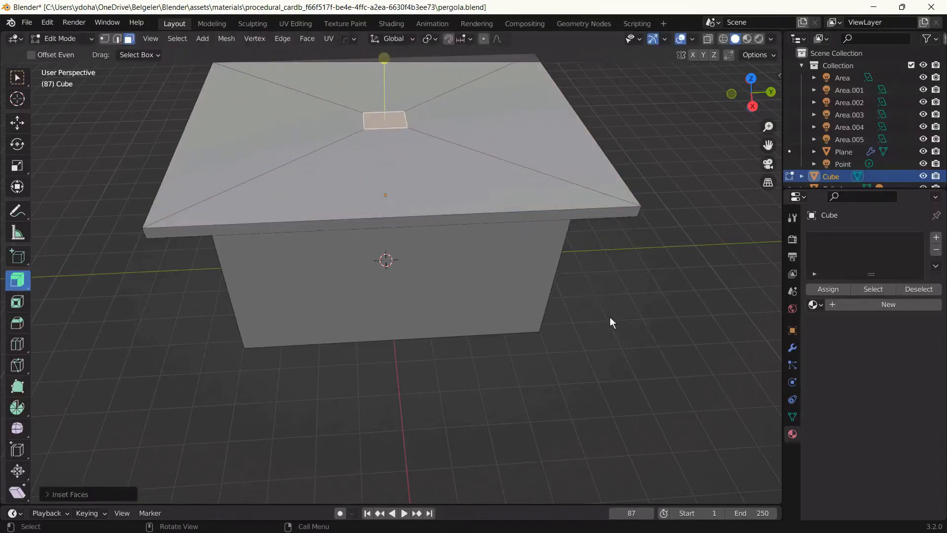
key("KP_3")
key("g")
key("z")
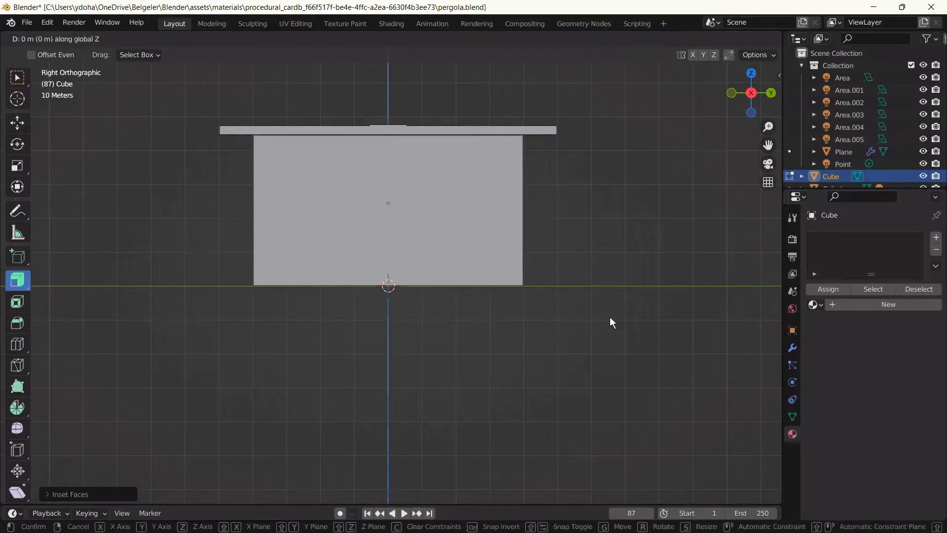
left_click(609, 274)
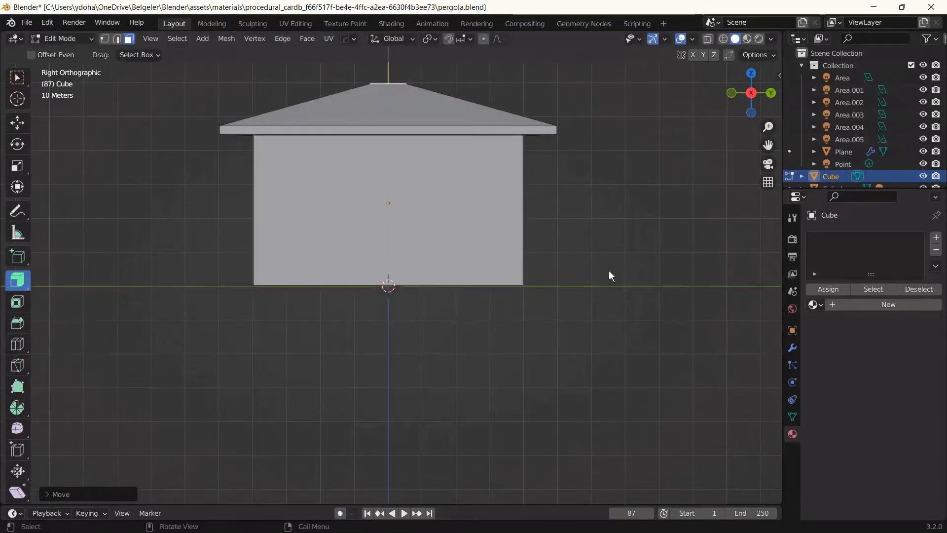
Extrude the small face at the roof's peak upward into a short block and add a loop cut near the block's upper edge
key("e")
left_click(608, 247)
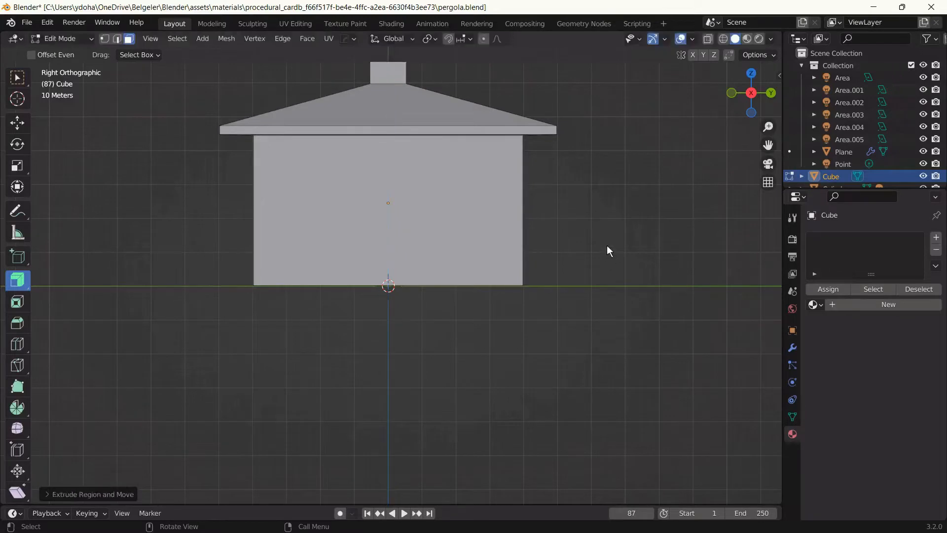
middle_click_drag(607, 242, 611, 351, "shift")
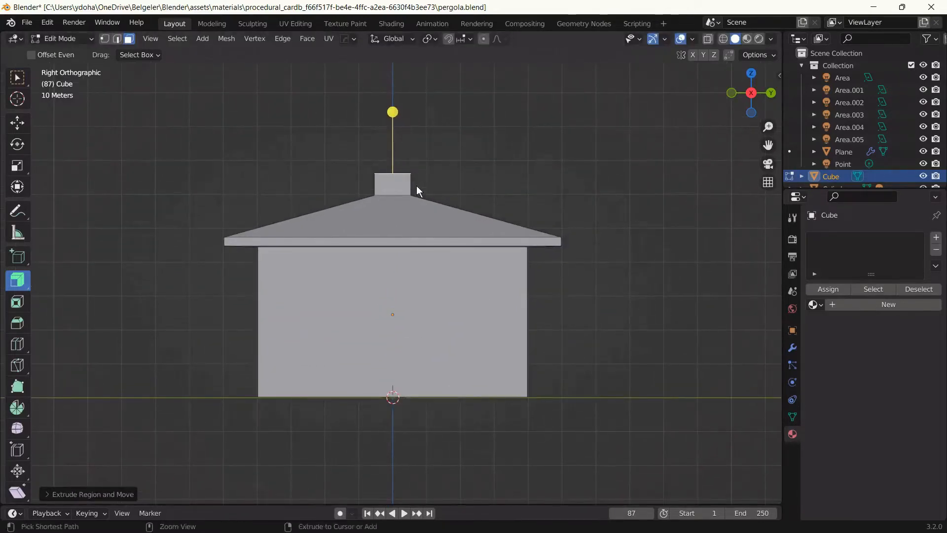
key("g")
key("g")
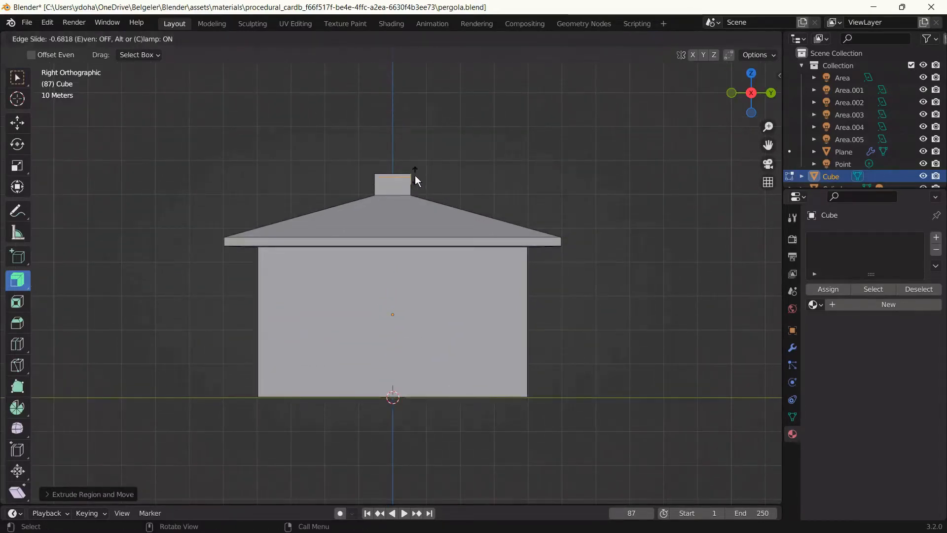
left_click(416, 176)
left_click(399, 176)
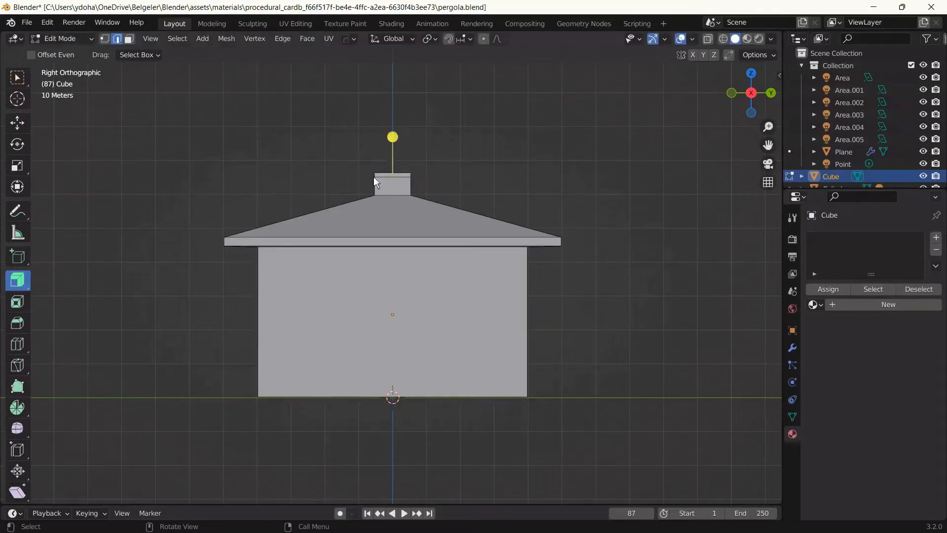
Add a loop cut around the roof-peak block and slide it close to the block's upper edge
key("ctrl+r")
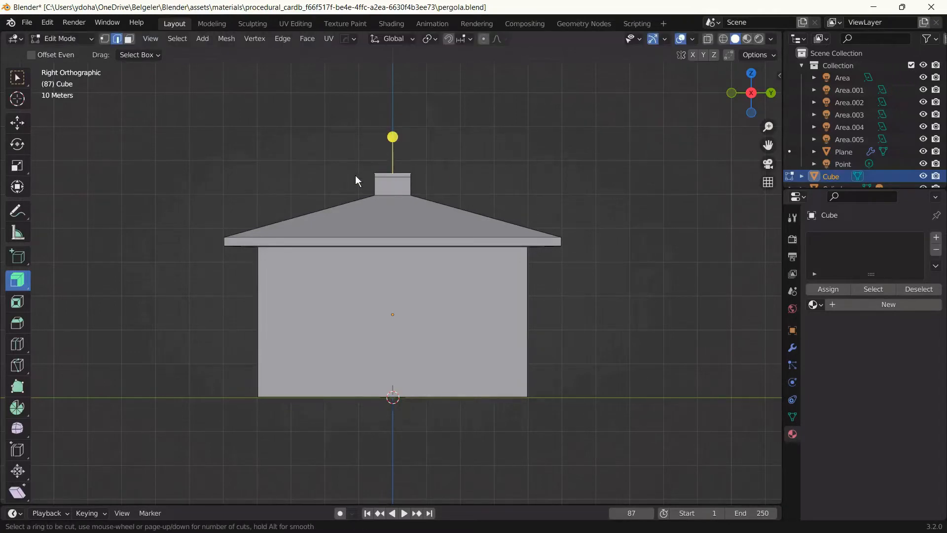
key("Escape")
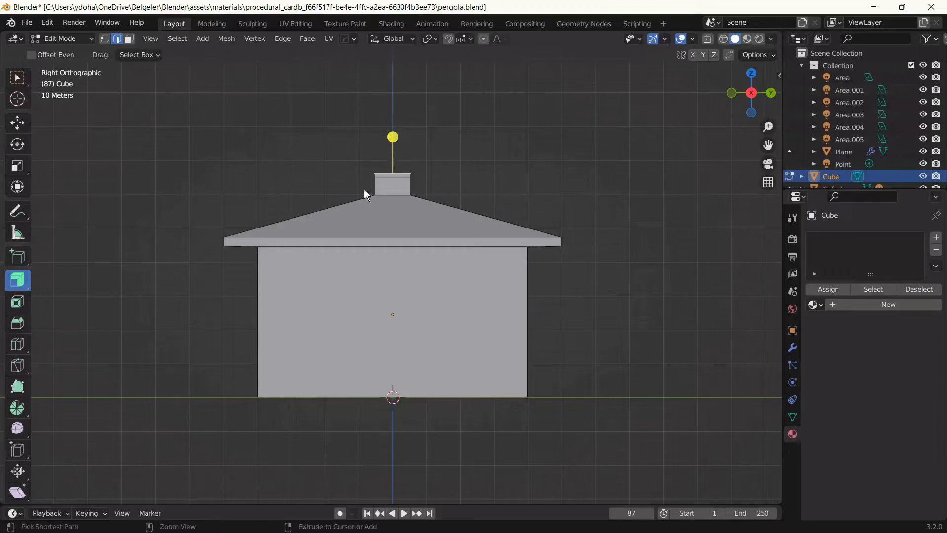
key("ctrl+r")
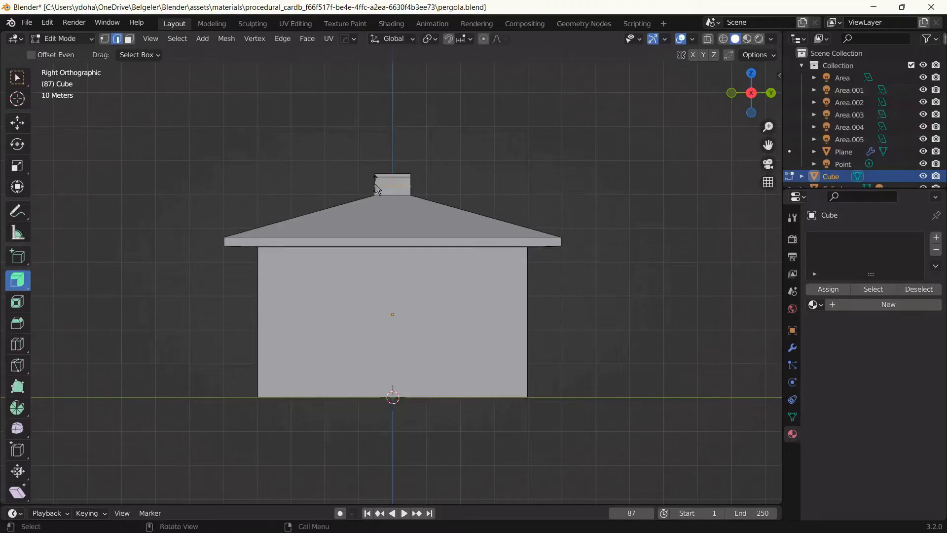
left_click(376, 185)
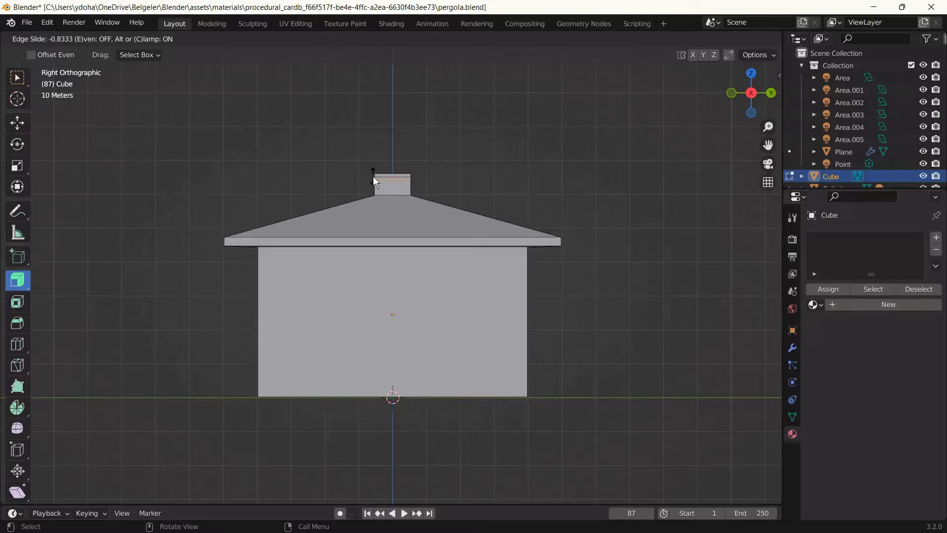
left_click(372, 178)
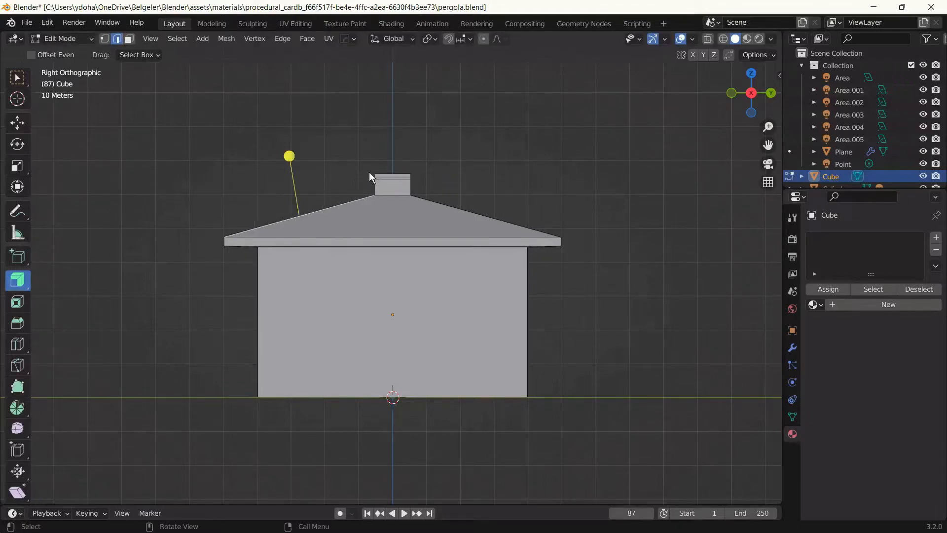
Select all the faces of the thin band capping the roof-peak block in X-ray view and scale them outward into an overhanging cap
key("alt+z")
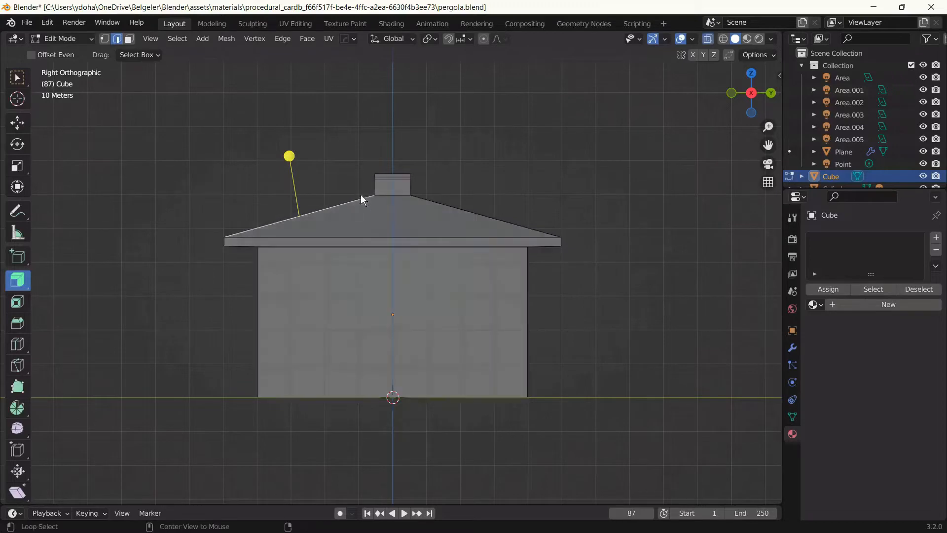
left_click(129, 39)
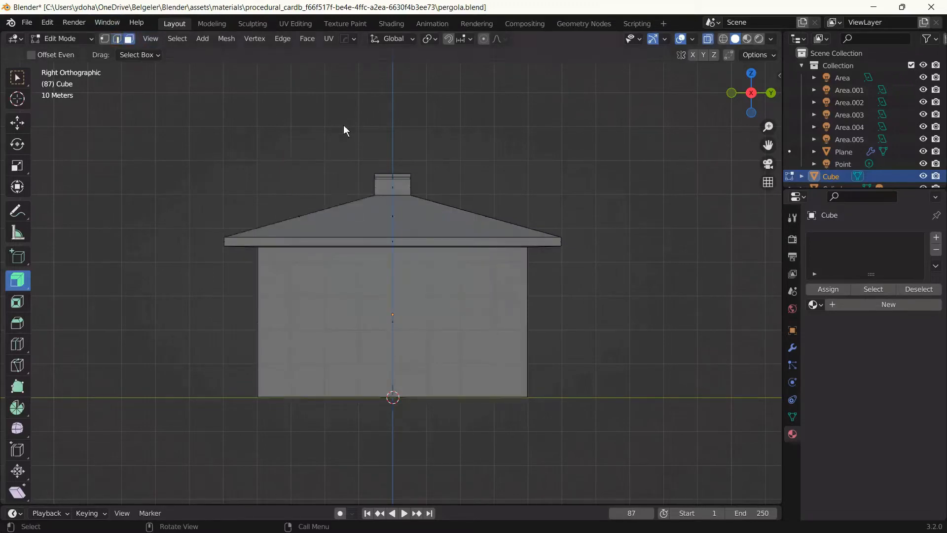
left_click(415, 179)
key("s")
left_click(431, 177)
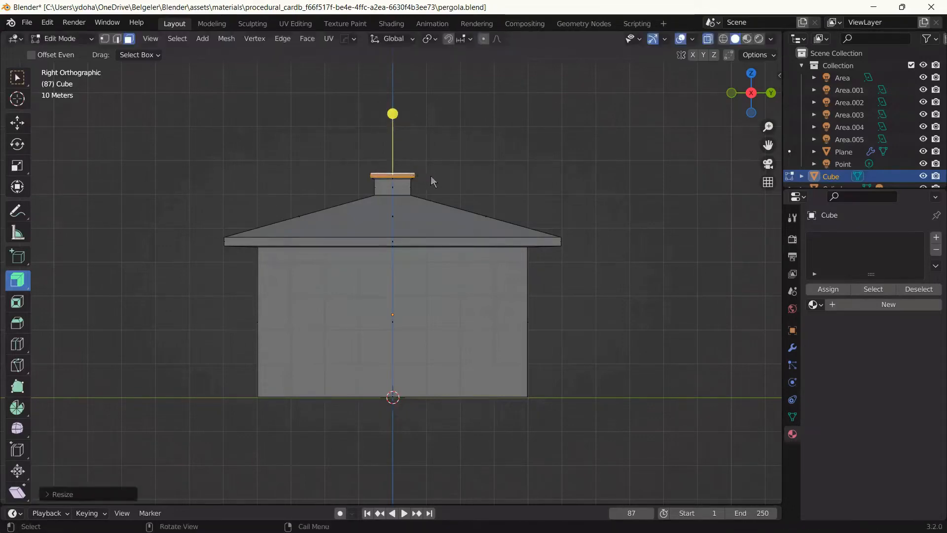
Subdivide the front wall face into quarters, and subdivide its lower quarter on the +Y side once more
mouse_move(445, 180)
middle_mouse_down()
mouse_move(436, 220)
mouse_move(458, 253)
mouse_move(449, 195)
middle_mouse_up()
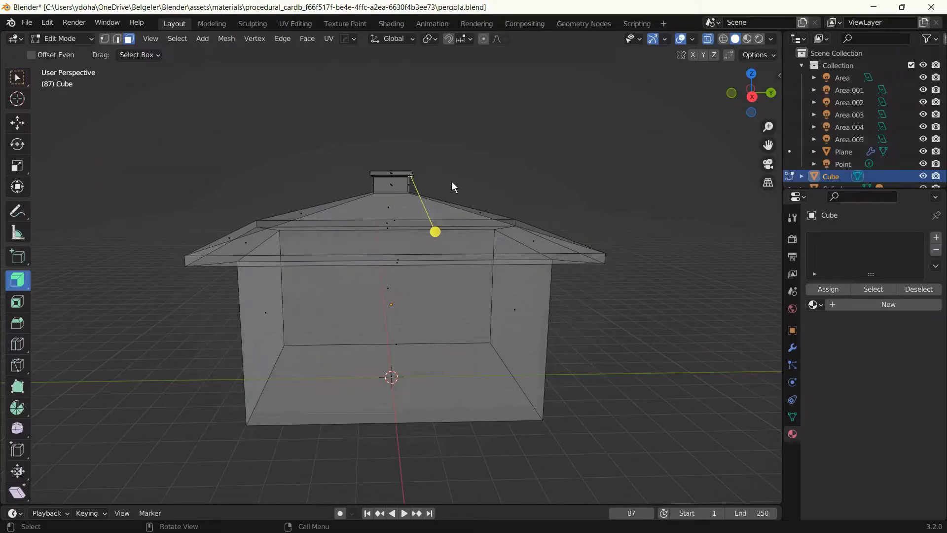
mouse_move(451, 181)
middle_mouse_down()
mouse_move(460, 171)
mouse_move(450, 172)
middle_mouse_up()
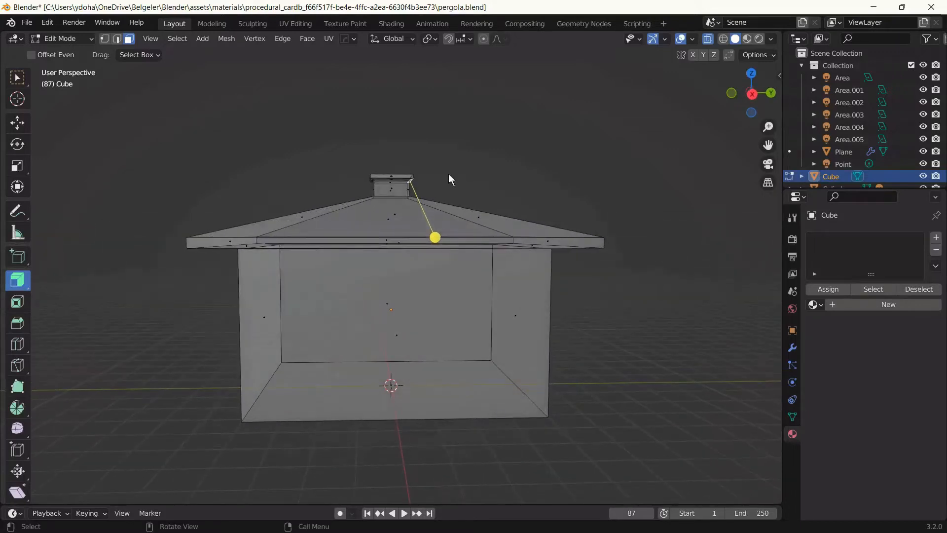
key("alt+z")
left_click(416, 294)
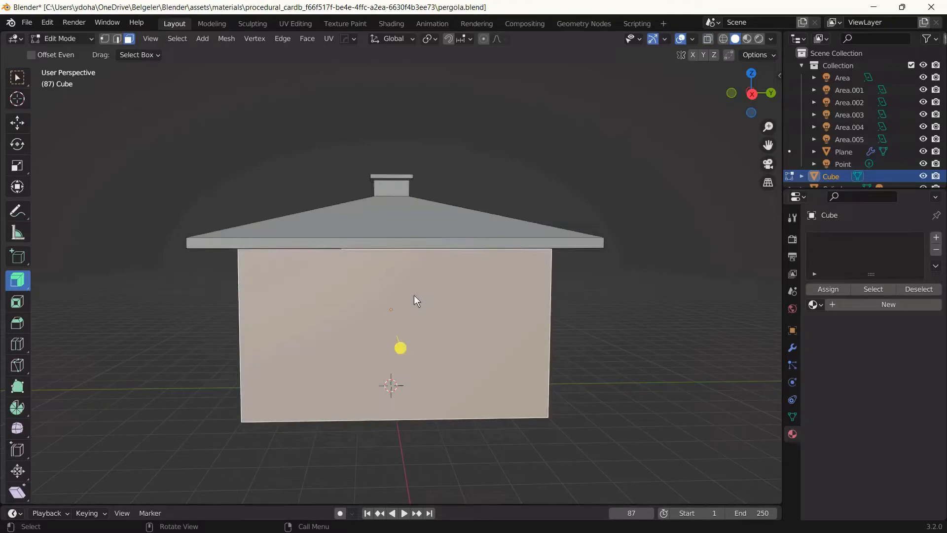
right_click(416, 321)
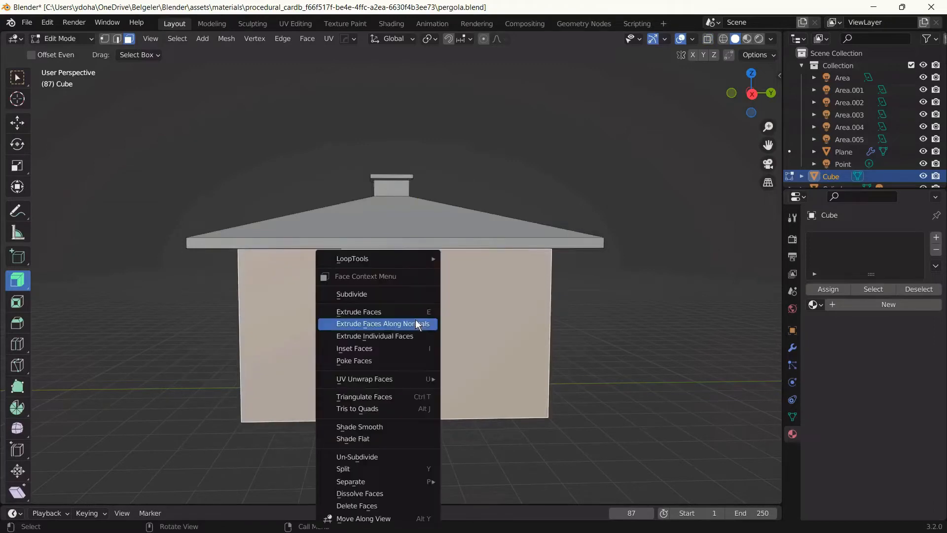
left_click(396, 296)
left_click(431, 377)
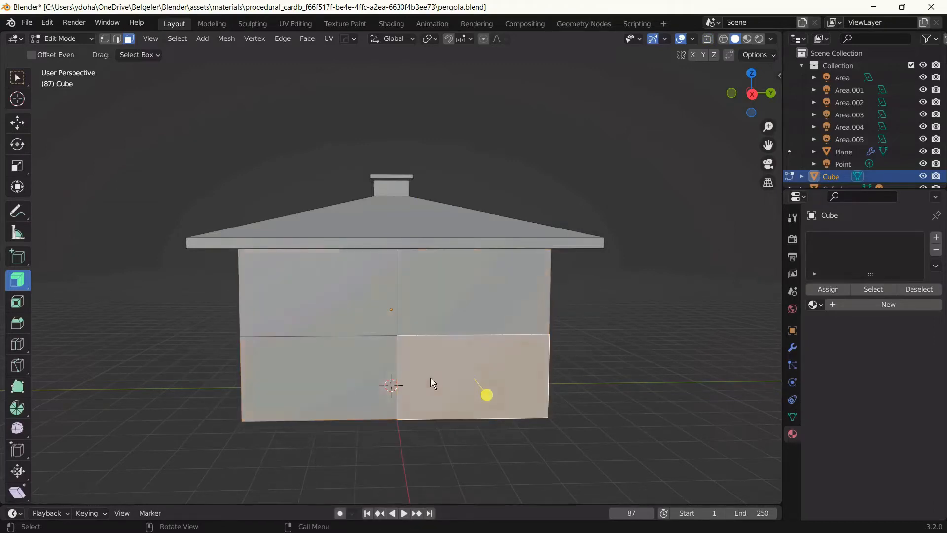
right_click(430, 378)
left_click(394, 296)
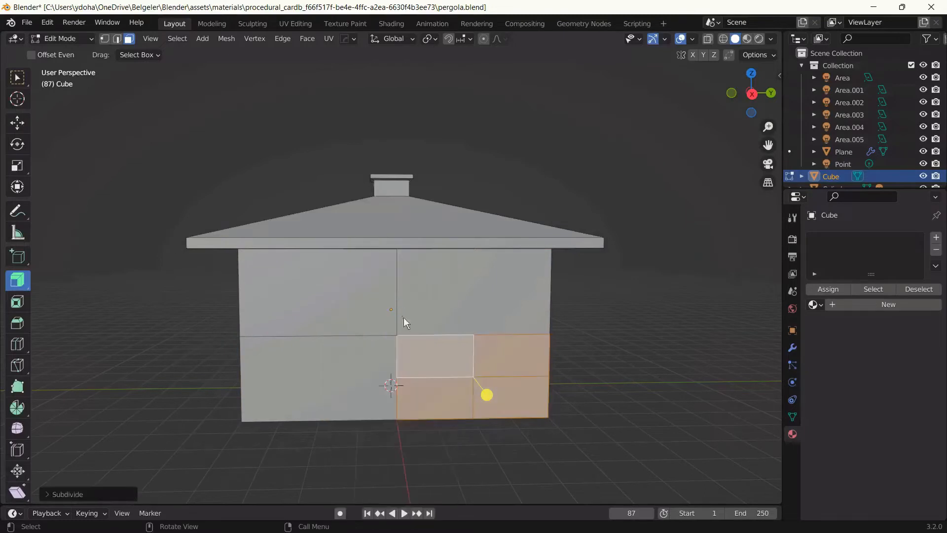
Inset the two stacked small faces beside the front wall's vertical centre line together by about 0.09 m
left_click(439, 394)
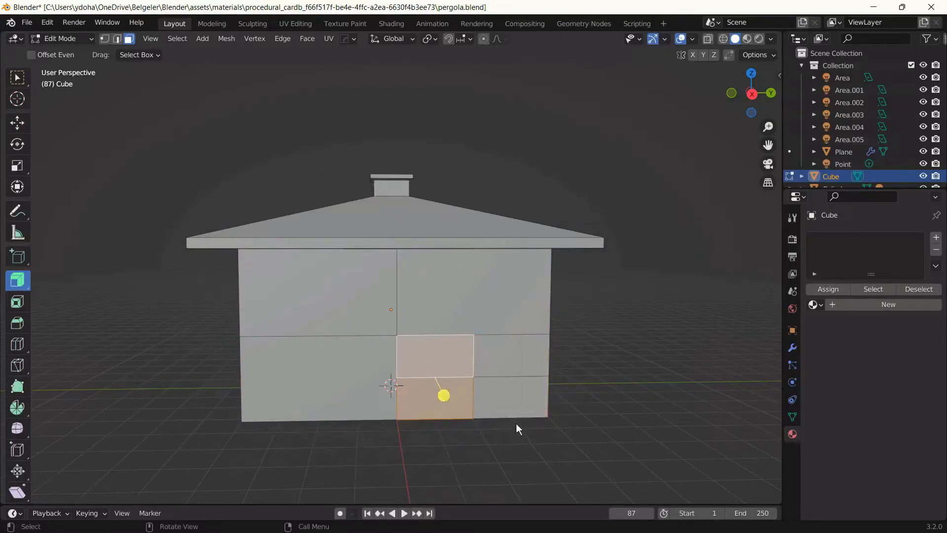
key("i")
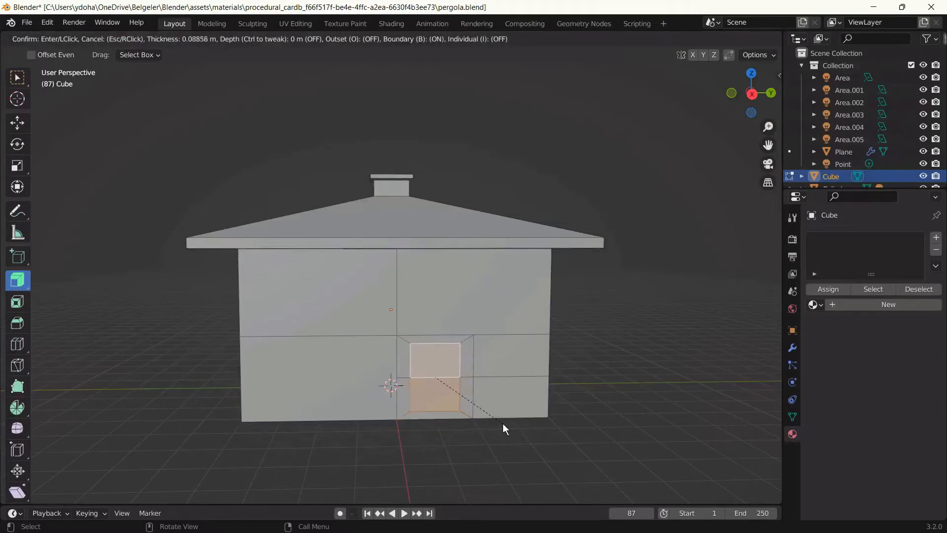
left_click(502, 423)
Move the inset door faces down about 1.43 m along Z and about -2.56 m along Y
key("g")
key("z")
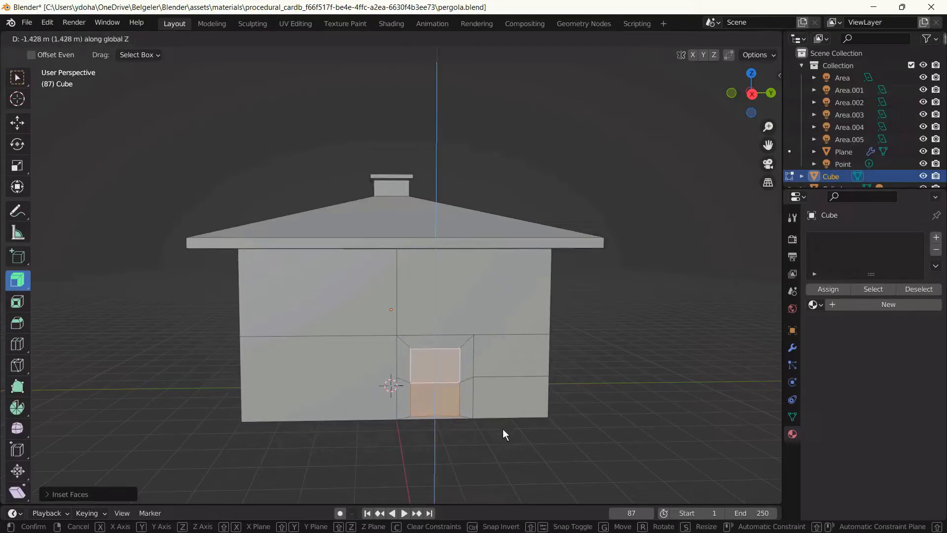
left_click(502, 428)
key("g")
key("y")
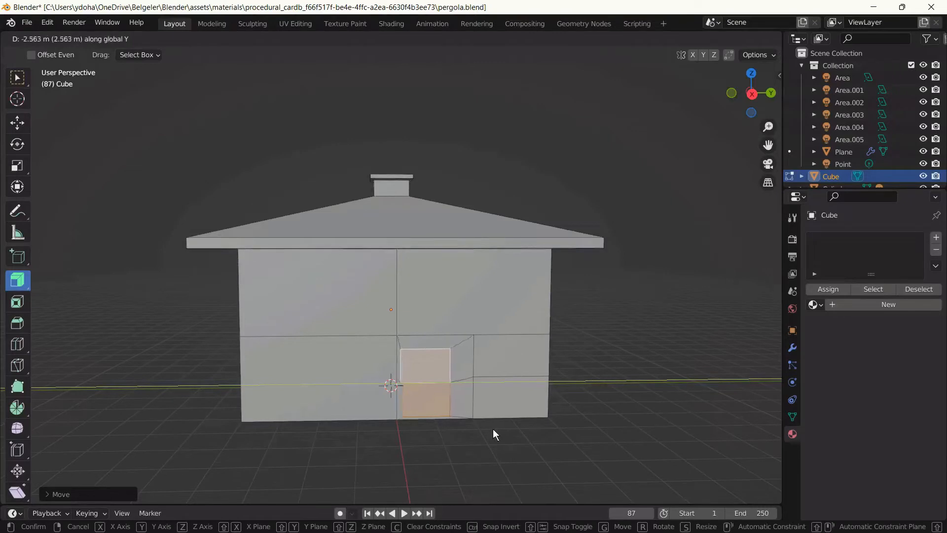
left_click(493, 429)
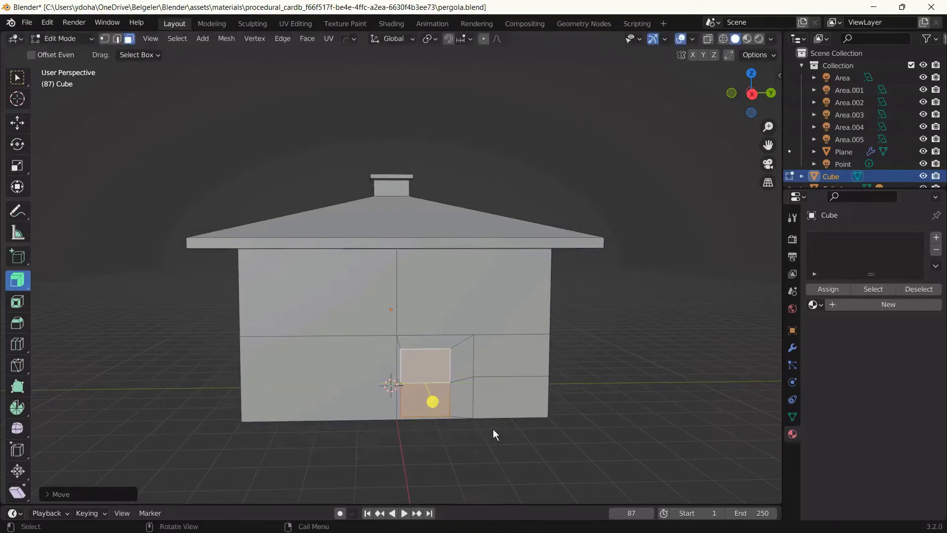
key("ctrl+b")
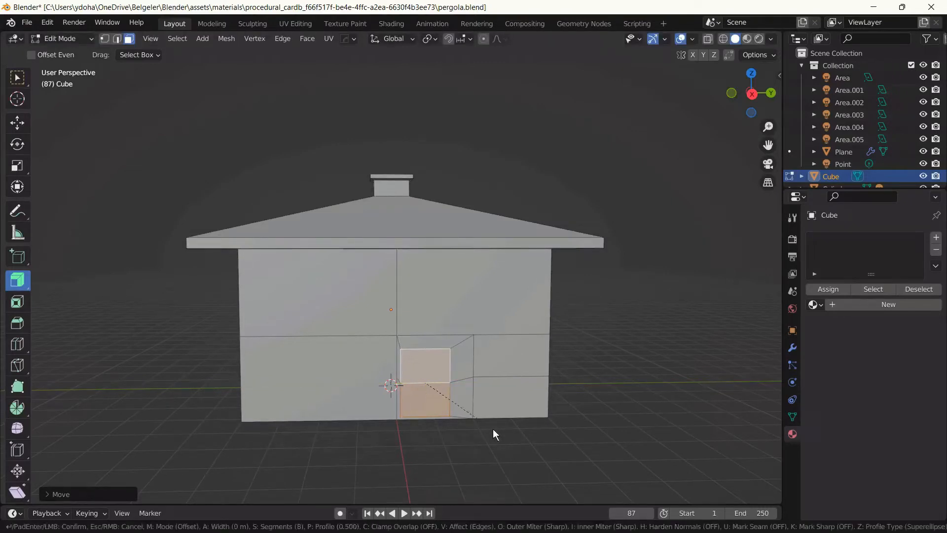
left_click(493, 428)
left_click(488, 422)
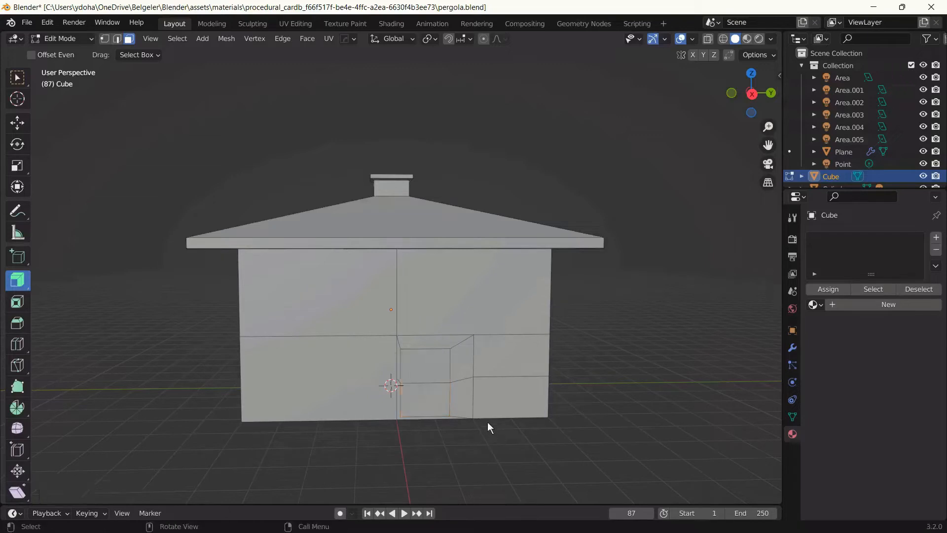
Subdivide the two door faces into a grid and bevel the grid edges with 8 segments into thin bars
left_click(429, 395)
right_click(425, 374)
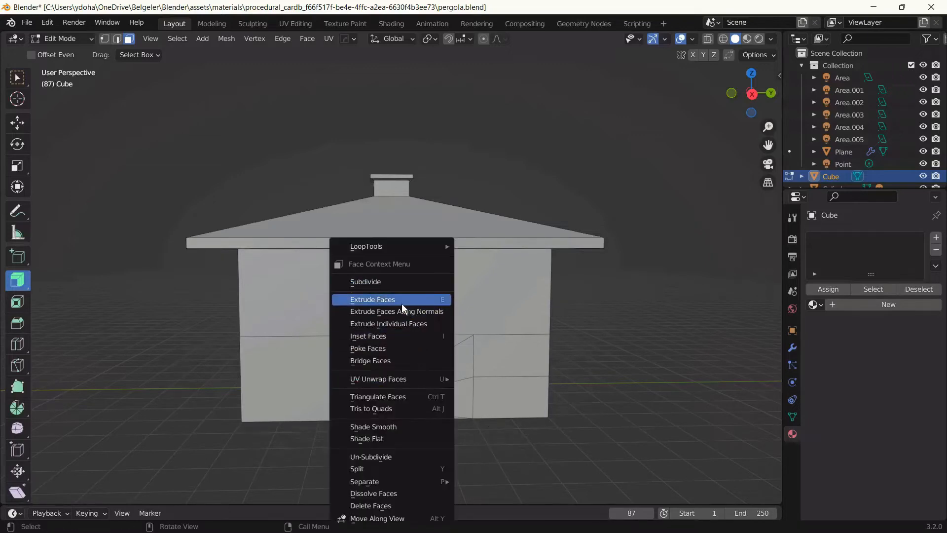
left_click(393, 283)
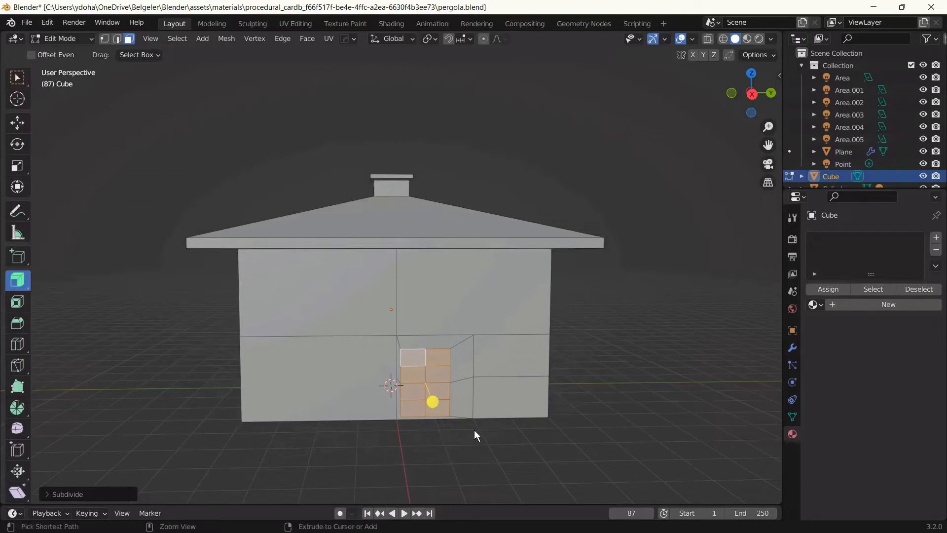
key("ctrl+b")
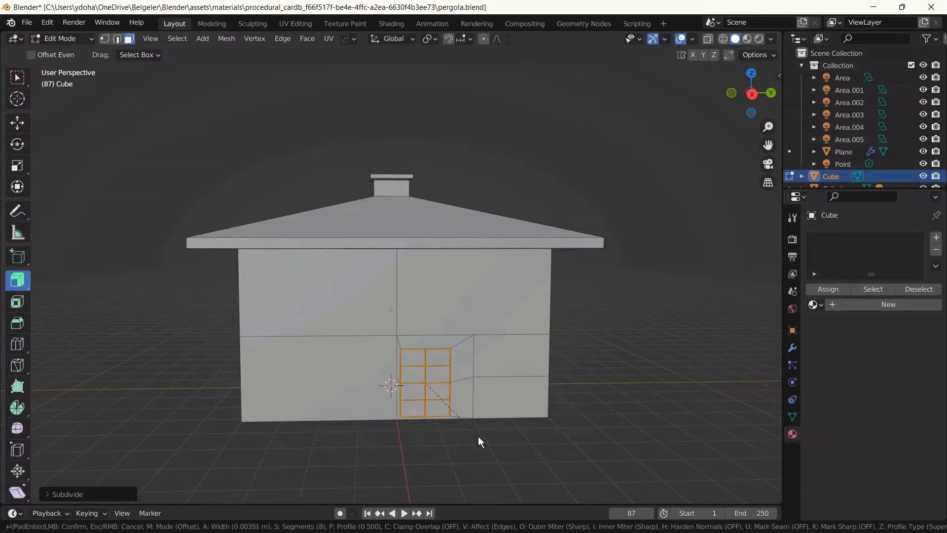
left_click(481, 440)
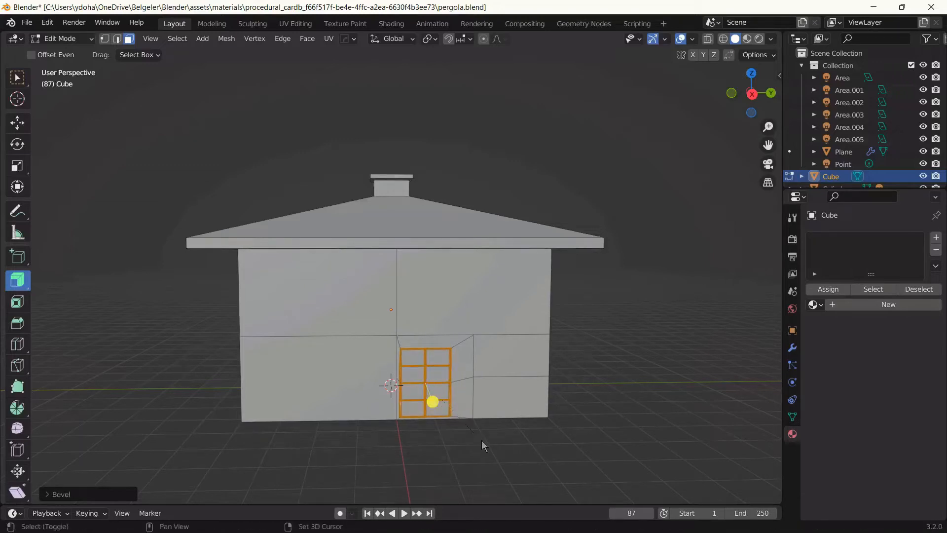
Give the cube the existing material Material.002
left_click(813, 305)
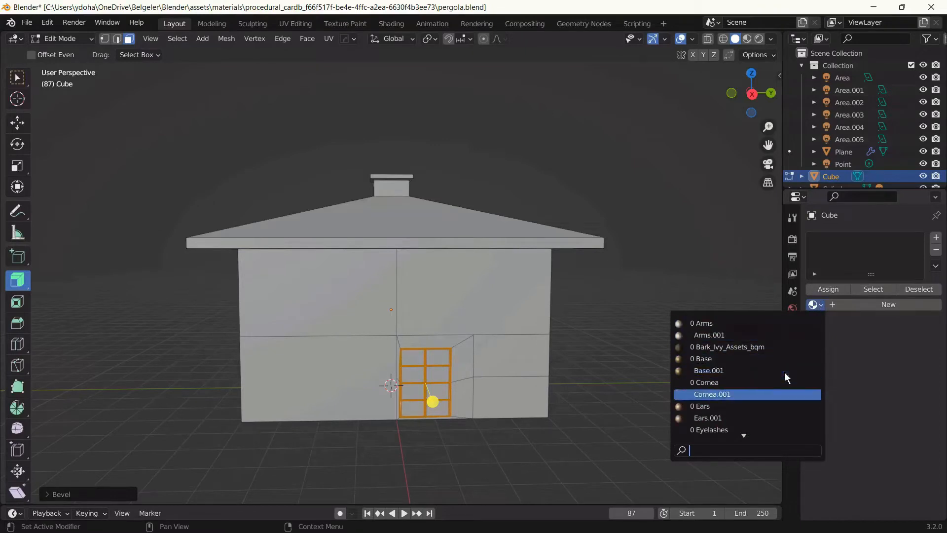
scroll(760, 433, "down", 17)
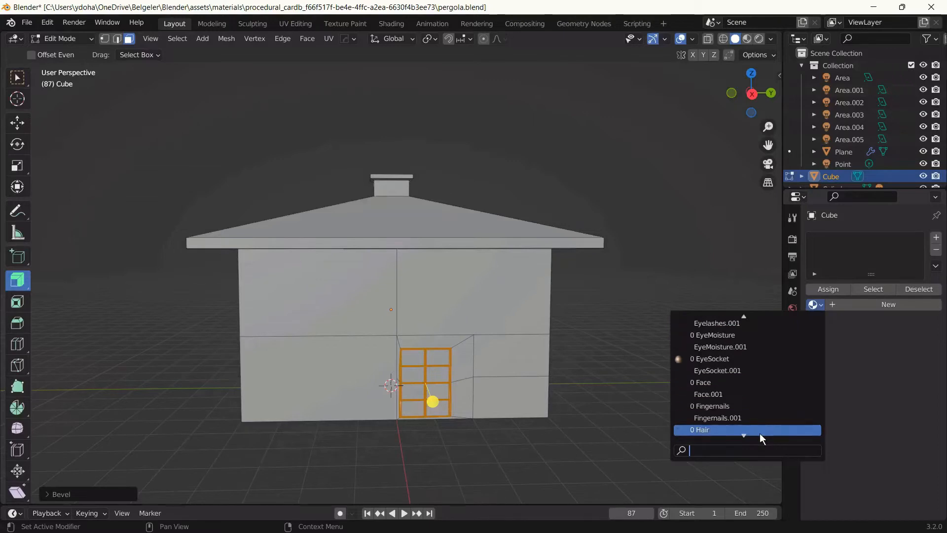
scroll(759, 433, "down", 11)
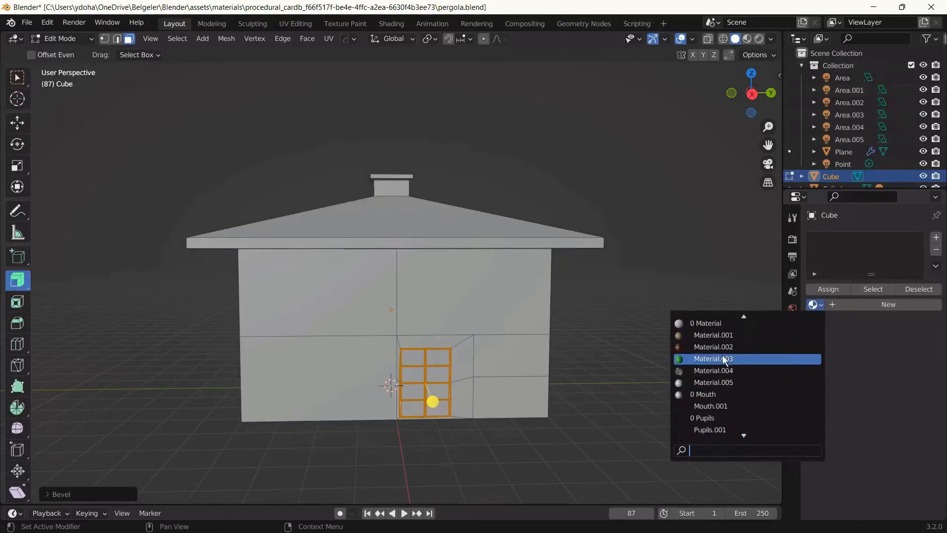
left_click(740, 346)
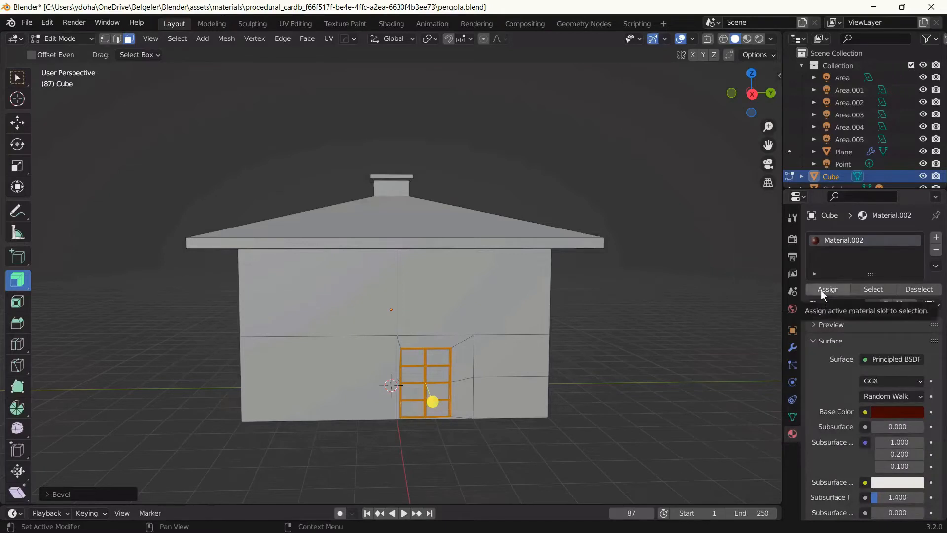
Add a new material slot above Material.002 with a new material, and assign Material.002 to the selected door bars
left_click(936, 238)
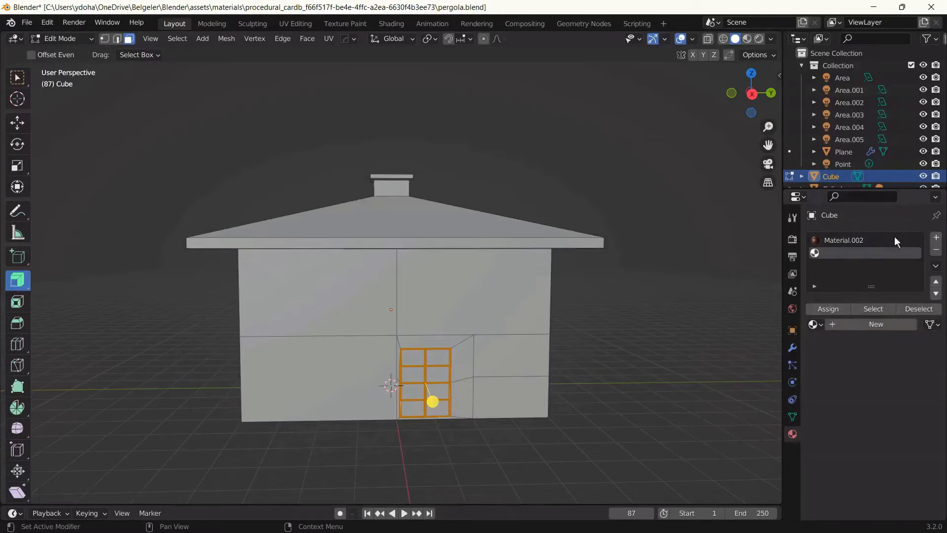
left_click(872, 323)
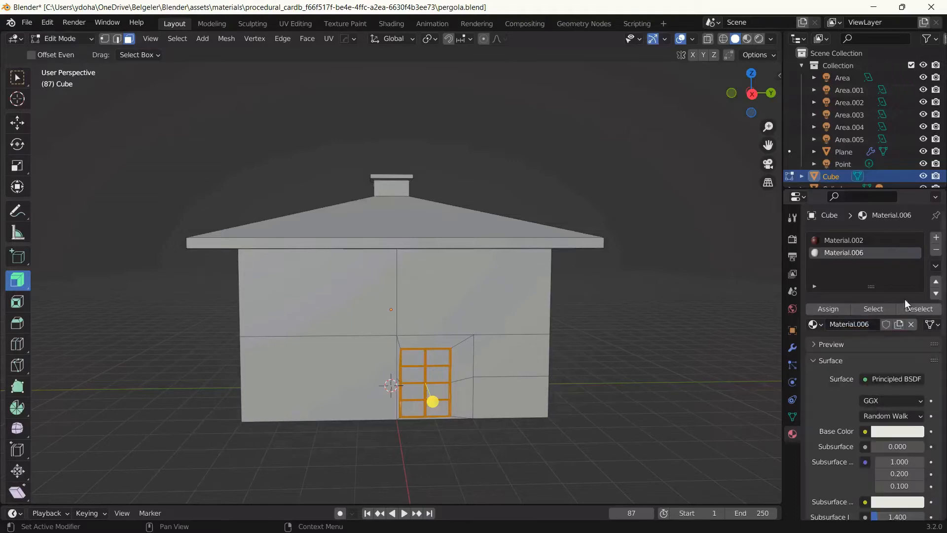
left_click(936, 281)
left_click(861, 252)
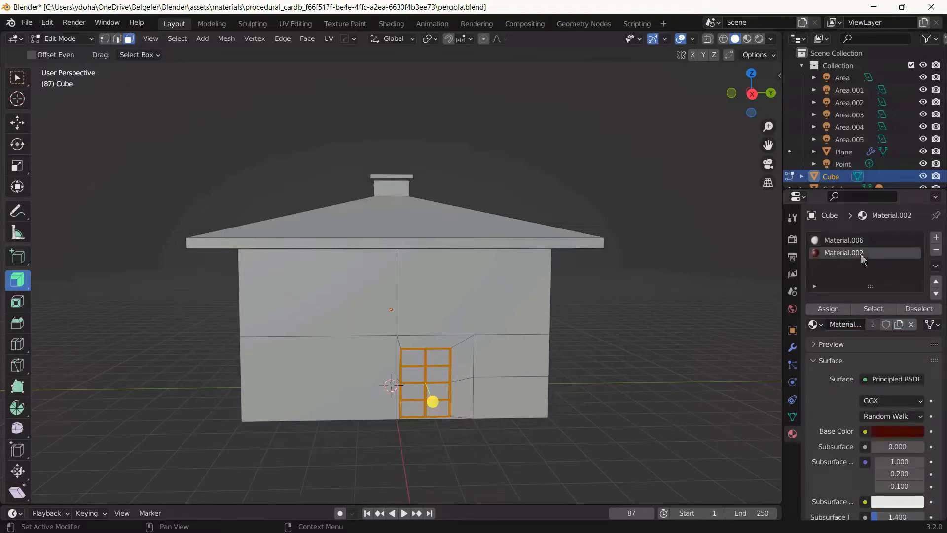
left_click(831, 309)
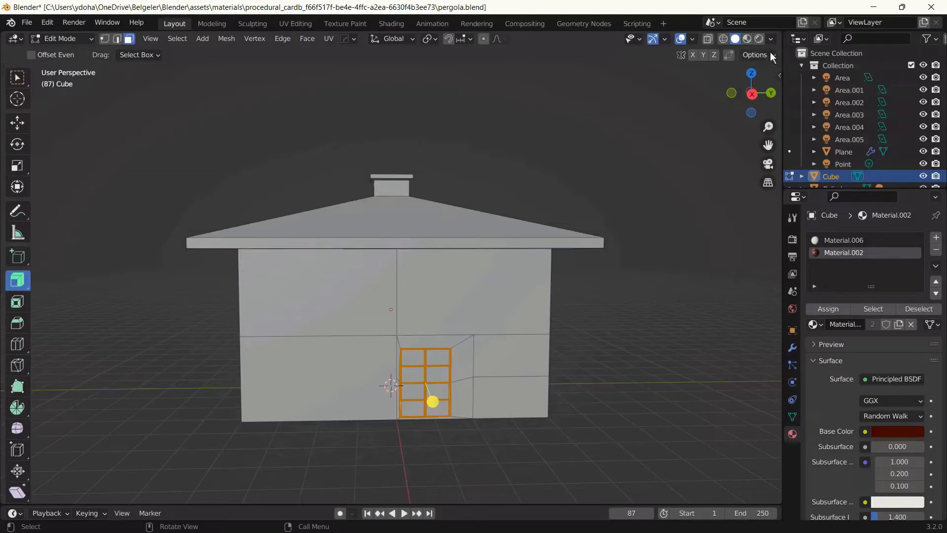
Preview the viewport in rendered shading and set the cube's first material slot to the existing material named Material
left_click(760, 38)
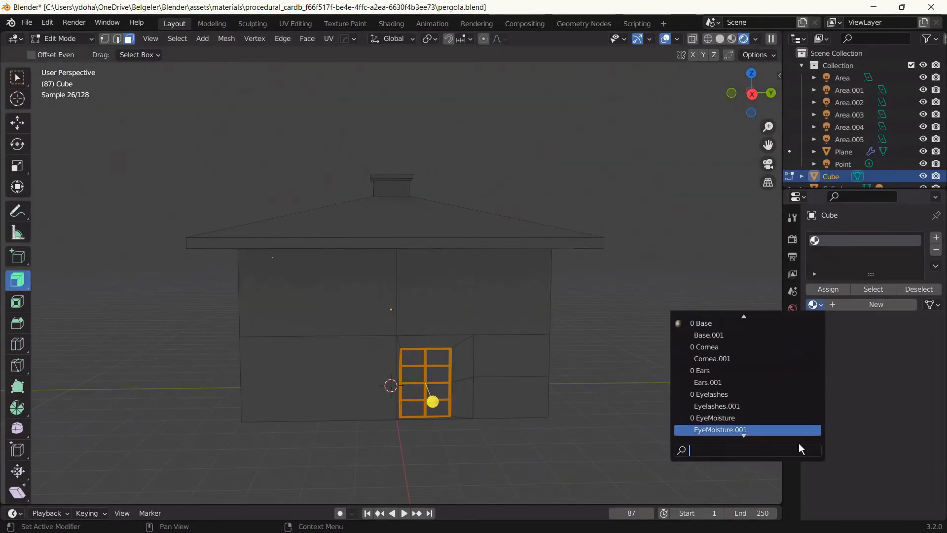
scroll(783, 430, "down", 5)
scroll(783, 430, "up", 10)
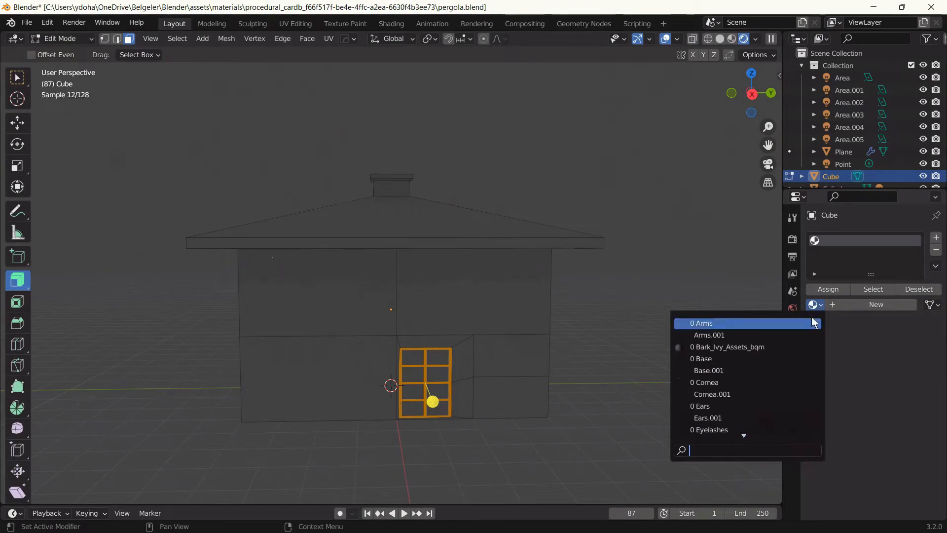
scroll(740, 386, "down", 5)
left_click(738, 382)
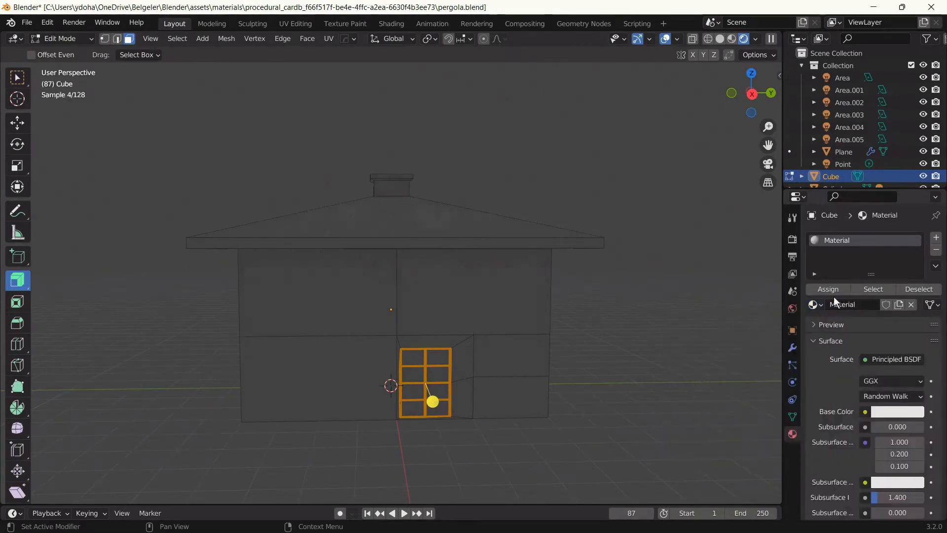
Add a second material slot with Material.002, assign it to the selected door bars, and clear the selection
left_click(937, 238)
left_click(814, 324)
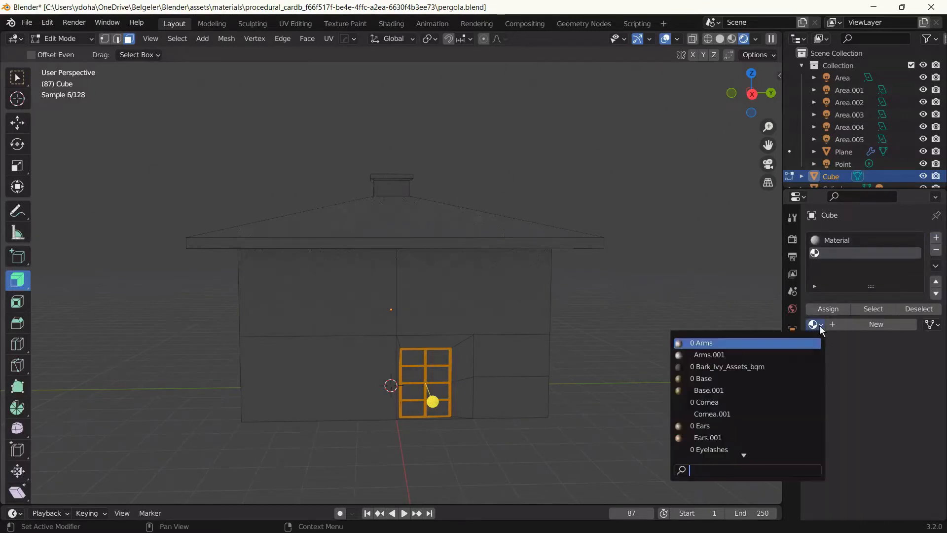
scroll(768, 398, "down", 15)
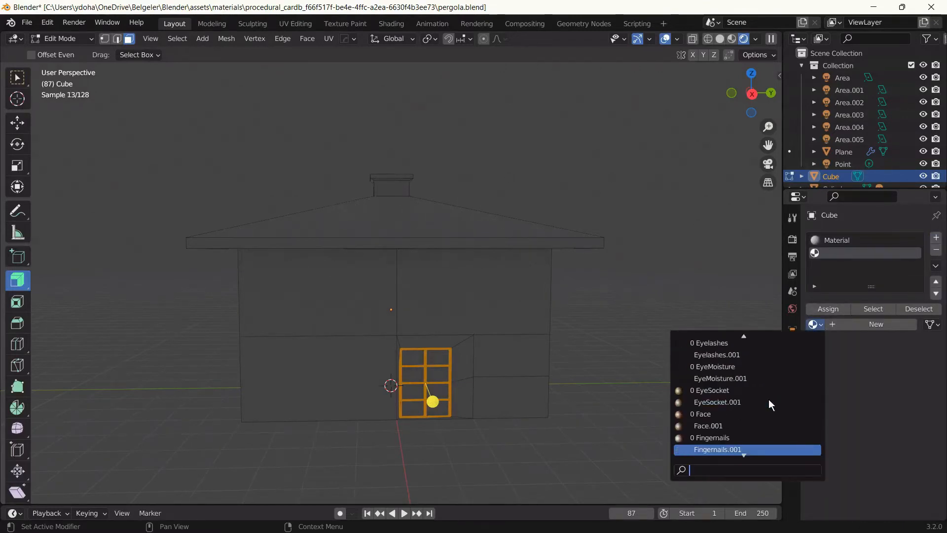
left_click(733, 380)
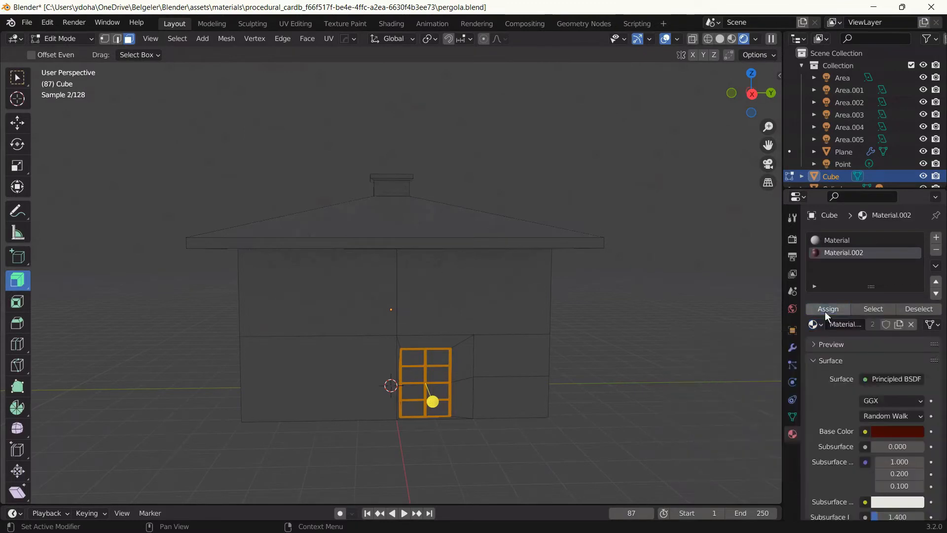
left_click(827, 309)
left_click(710, 350)
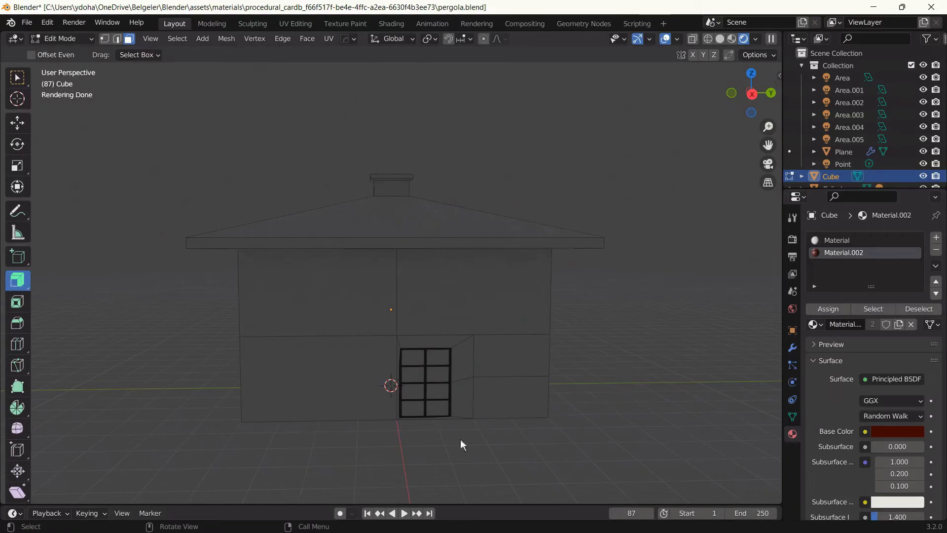
Inset the lower front wall face left of the door by about 0.16 m
left_click(309, 383)
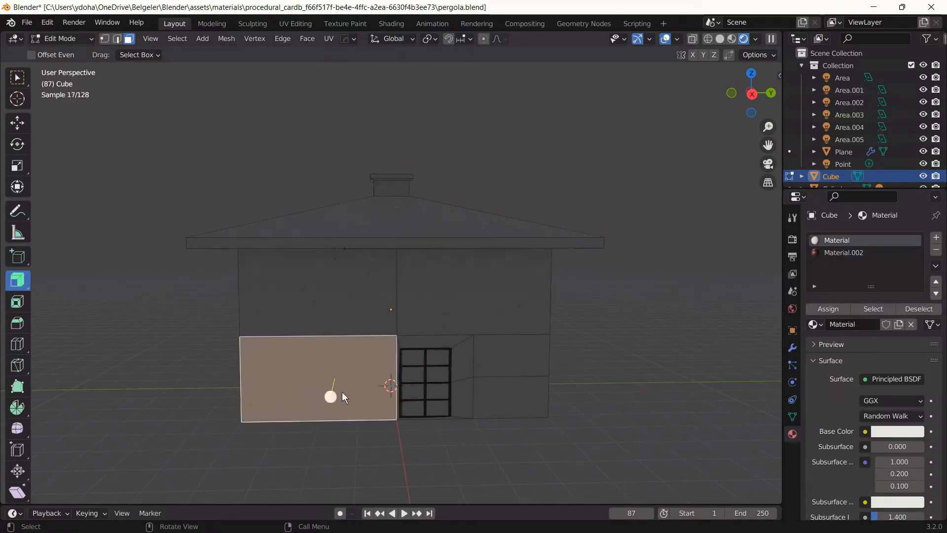
key("i")
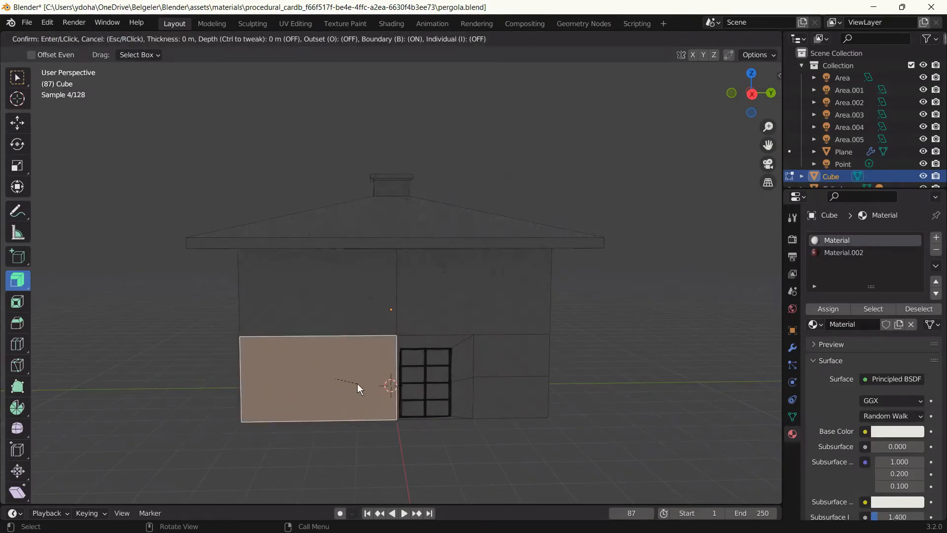
left_click(357, 384)
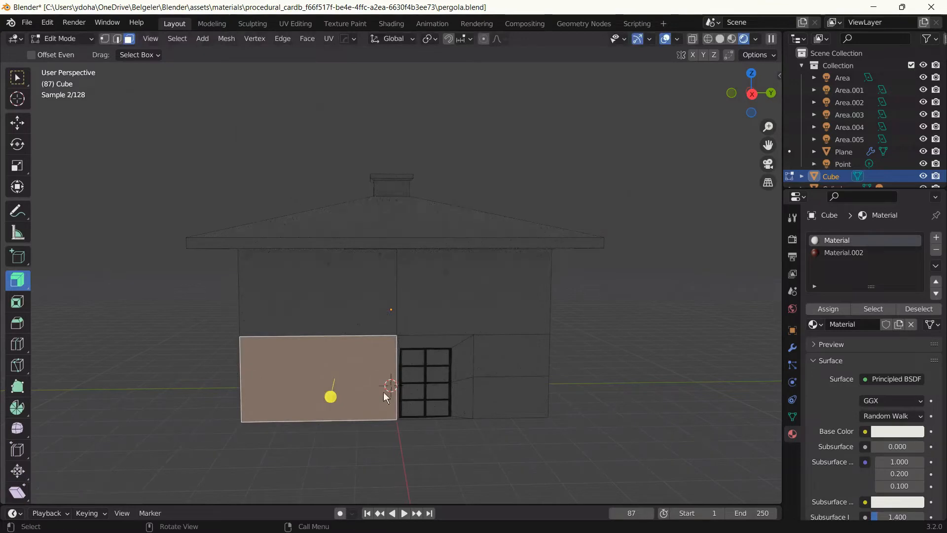
key("i")
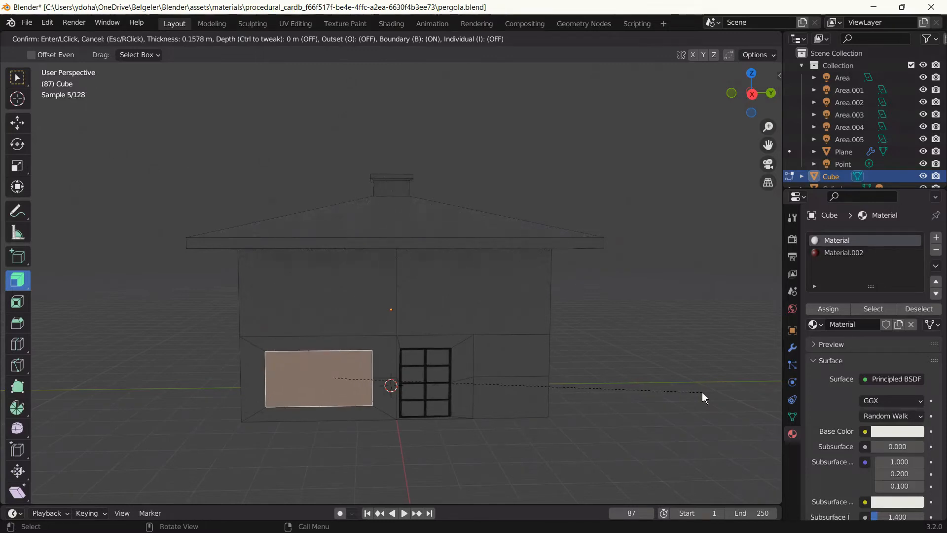
left_click(703, 392)
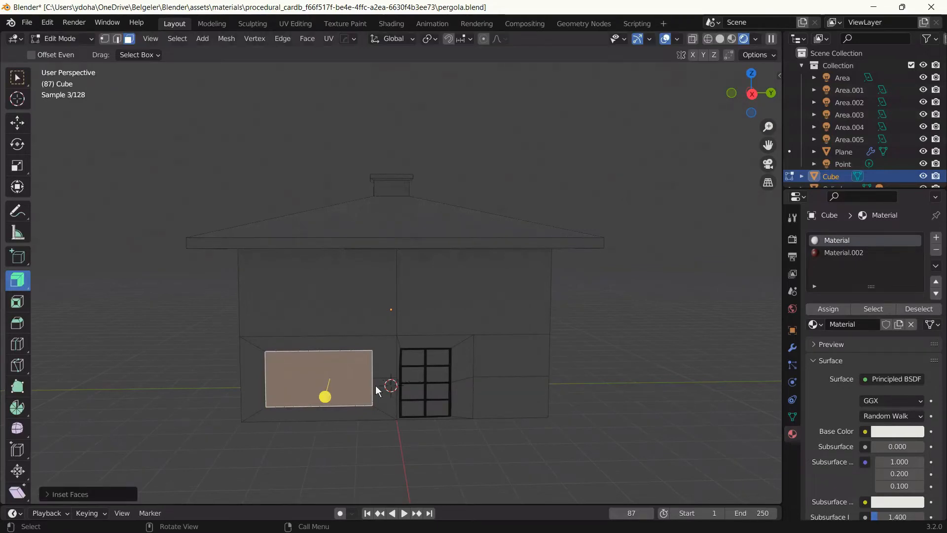
Try deleting the inset window face, and undo the deletion
key("x")
left_click(362, 401)
key("ctrl+z")
key("ctrl+shift+z")
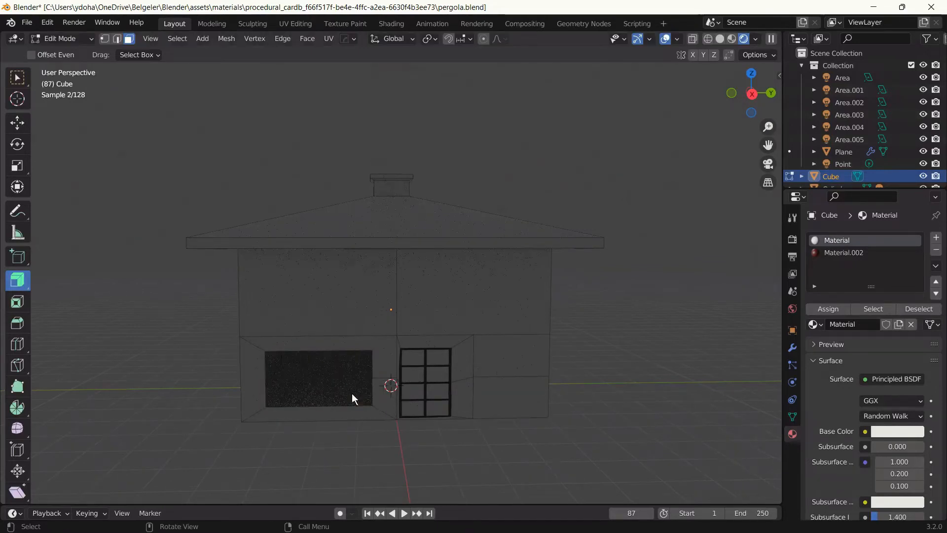
key("ctrl+z")
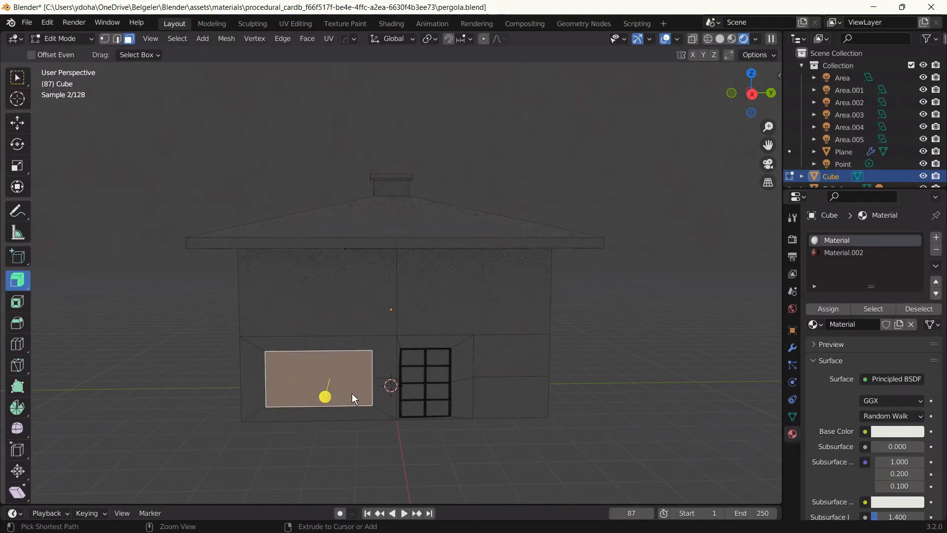
Bevel the inset window face's edges and inset the face again by about 0.06 m
key("ctrl+b")
left_click(356, 400)
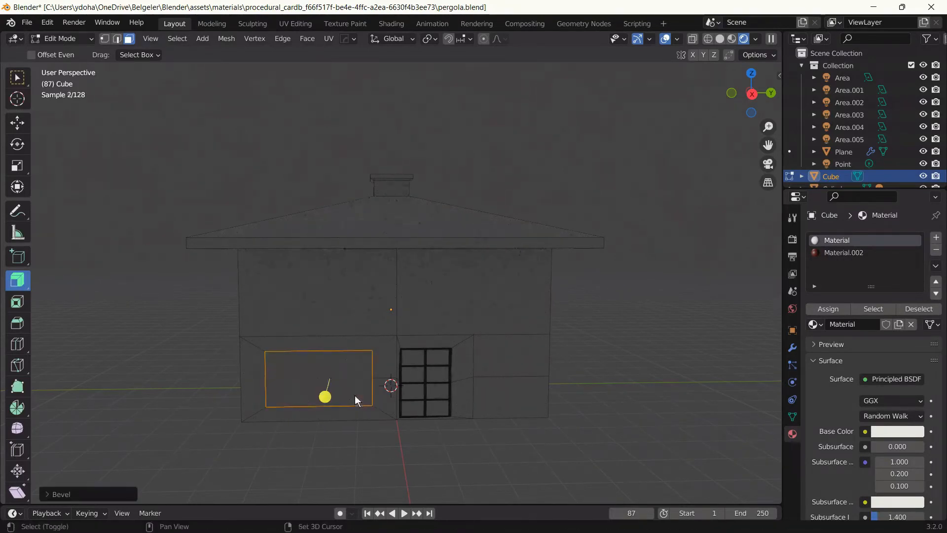
left_click(354, 395)
key("i")
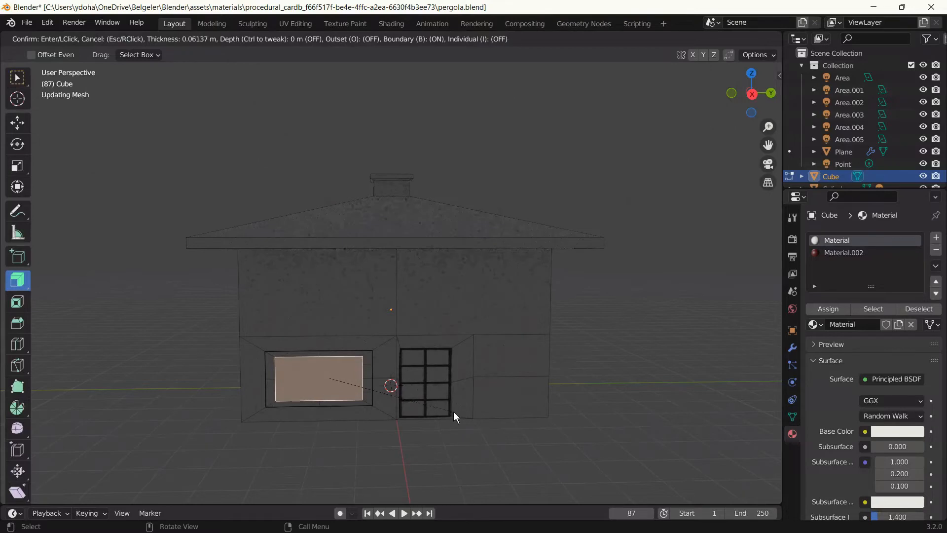
left_click(323, 395)
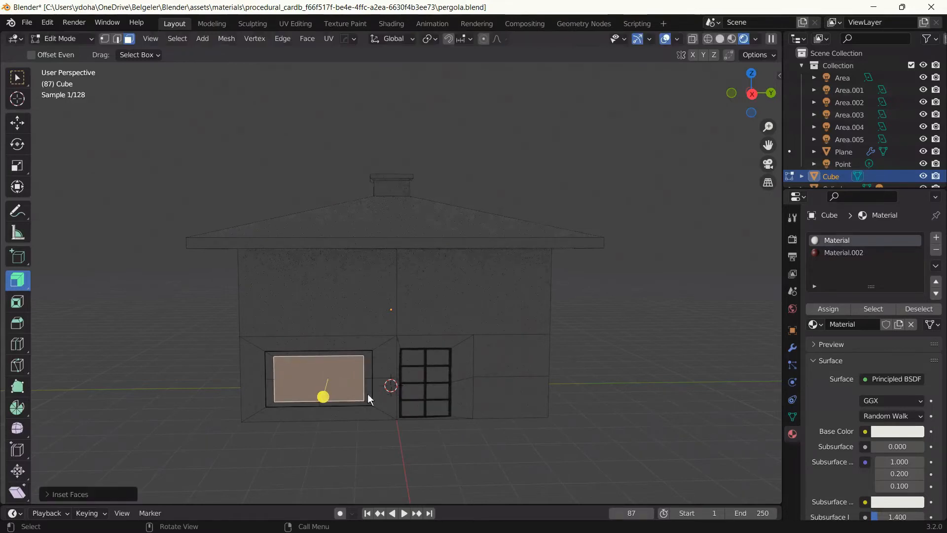
Subdivide the inner window face, and undo the window edits back to the plain wall face left of the door
right_click(363, 393)
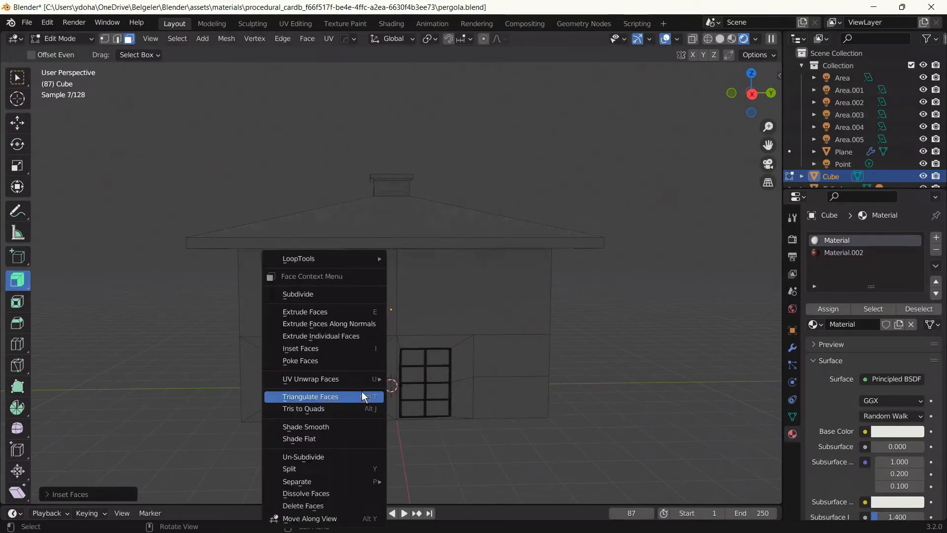
key("Escape")
right_click(363, 394)
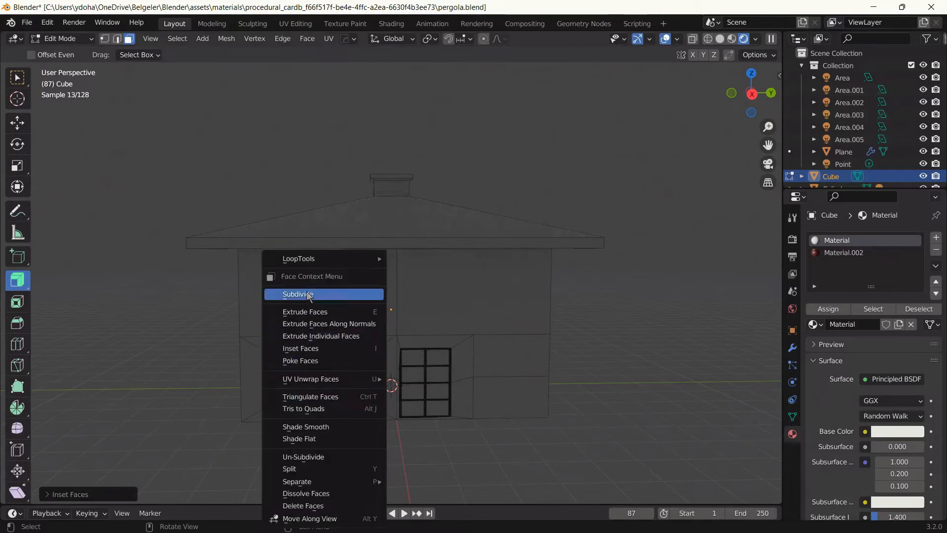
left_click(306, 294)
middle_click_drag(346, 383, 353, 428, "ctrl")
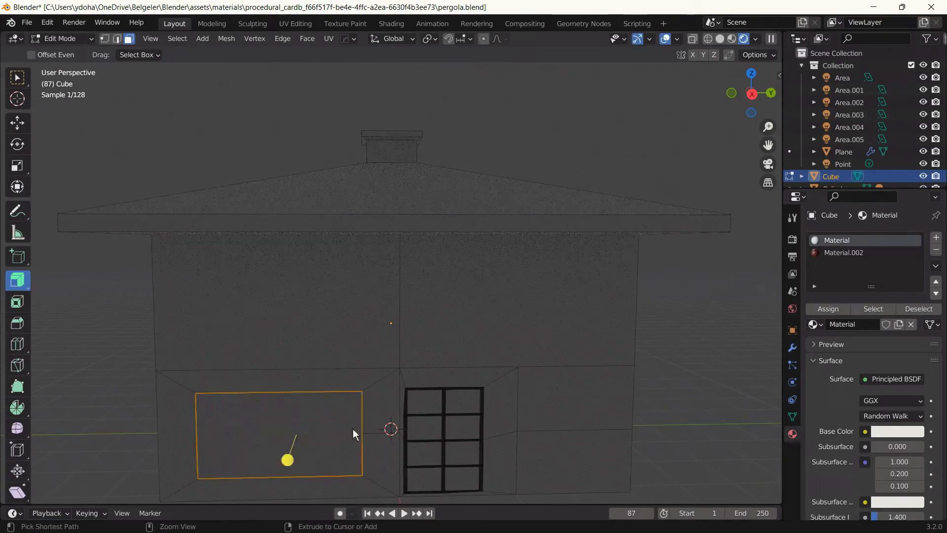
key("ctrl+z")
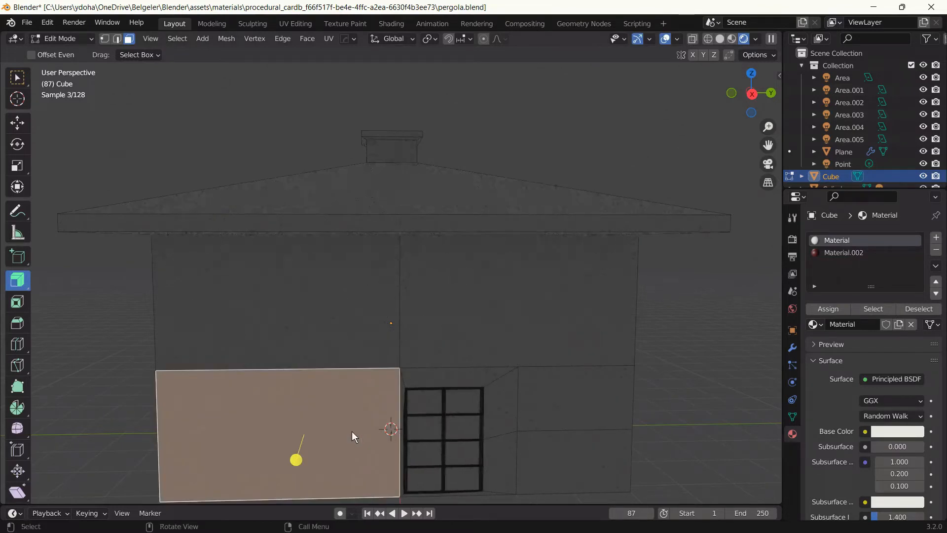
Inset the wall face left of the door by about 0.21 m and inset it again slightly to form a window frame
scroll(351, 431, "down", 1)
key("i")
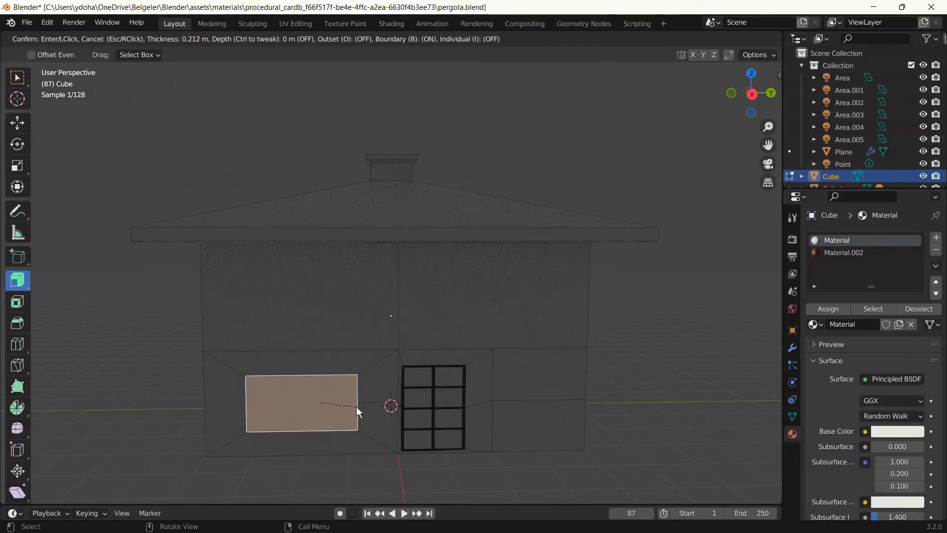
left_click(344, 427)
left_click(344, 430)
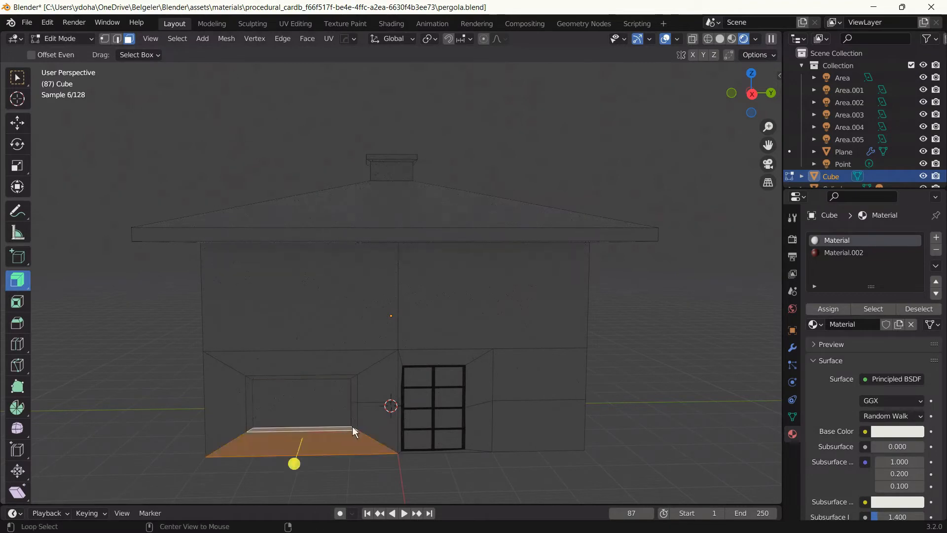
Select the full ring of window frame faces and assign Material.002 to it
key("ctrl+z")
left_click(345, 431, "alt")
left_click(354, 431, "alt")
left_click(352, 406)
left_click(353, 427, "alt")
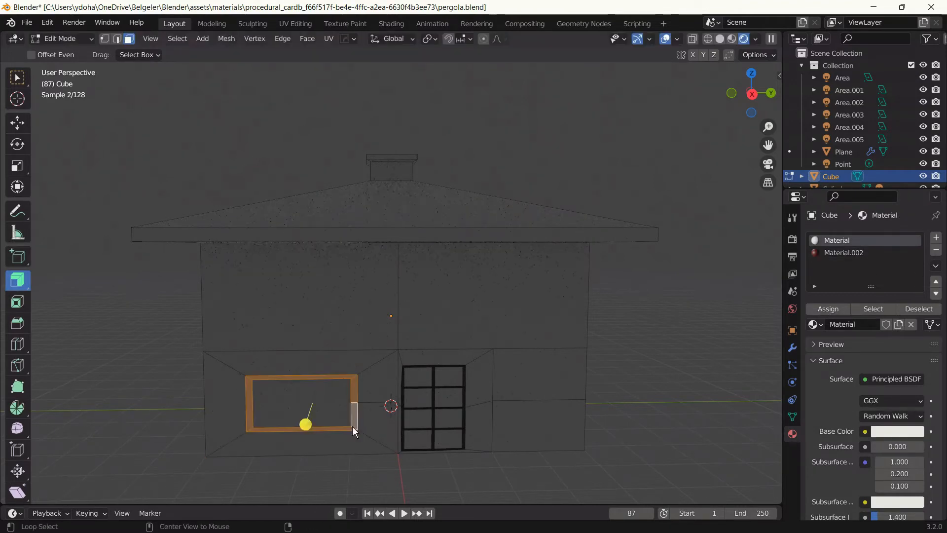
left_click(844, 252)
left_click(828, 309)
Extrude the window frame ring in place and bevel its edges with 8 segments and a width of about 0.005 m
middle_click_drag(356, 474, 241, 474)
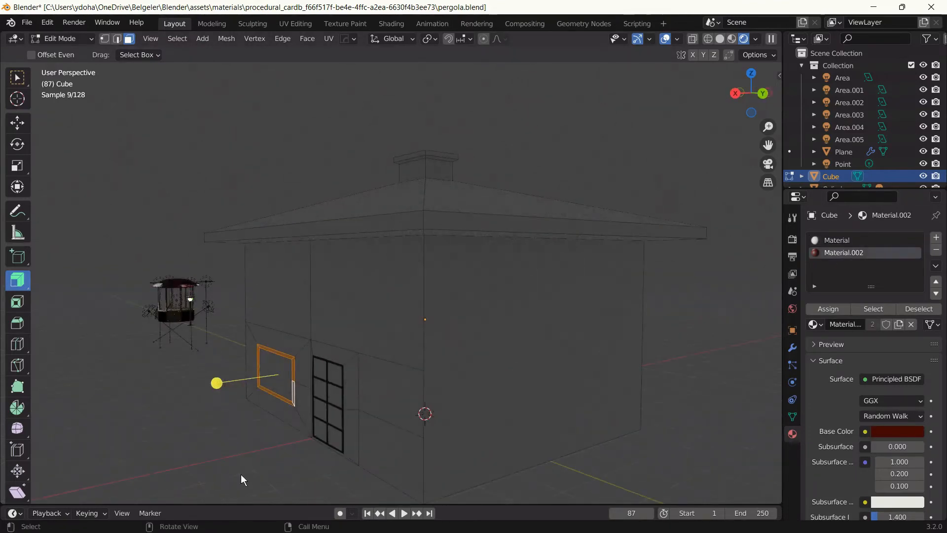
key("e")
right_click(240, 474)
key("ctrl+b")
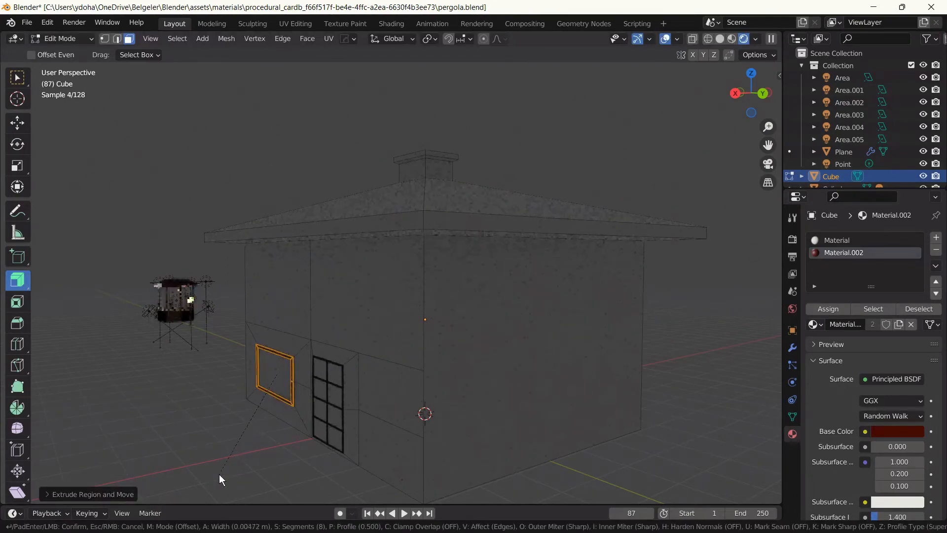
left_click(219, 474)
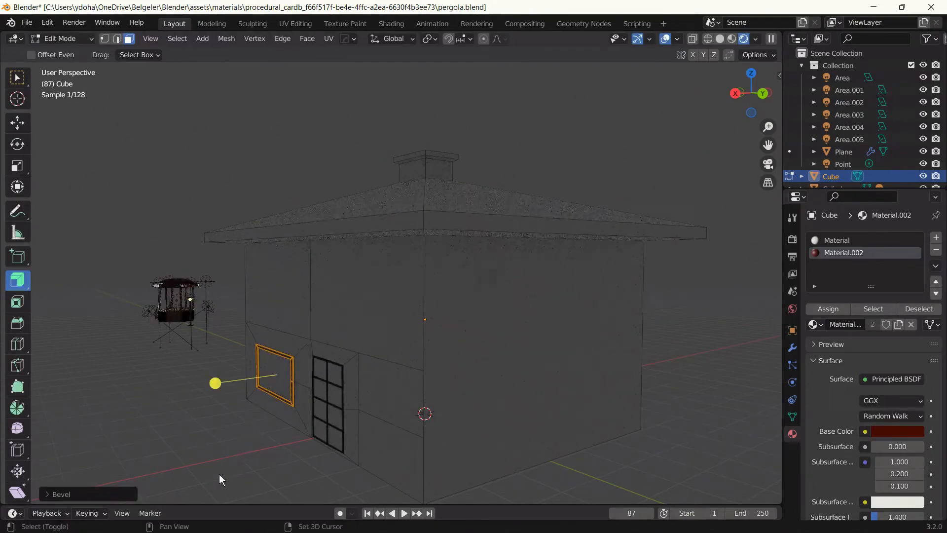
left_click(219, 474)
Bevel the edges of the two upper front wall faces with 8 segments and a width of about 0.001 m
middle_click_drag(219, 475, 310, 464)
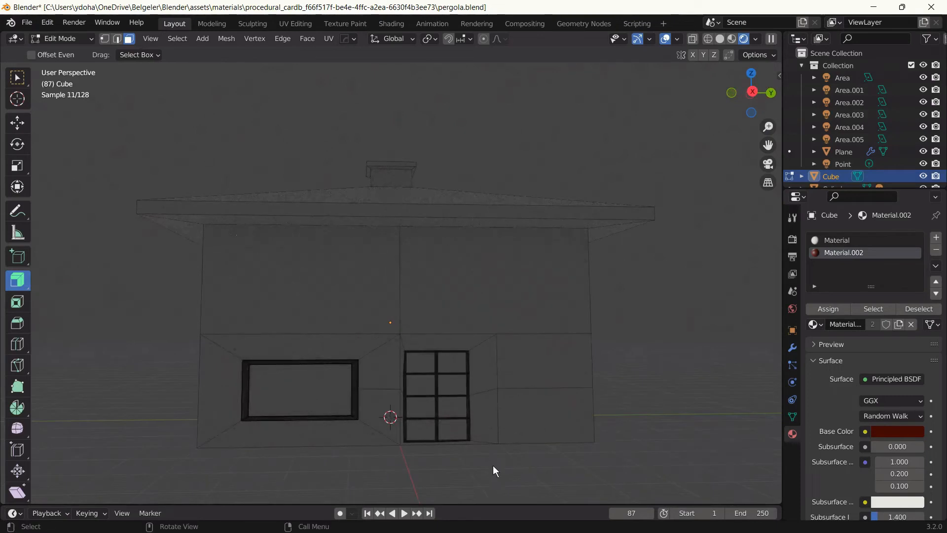
left_click(448, 295)
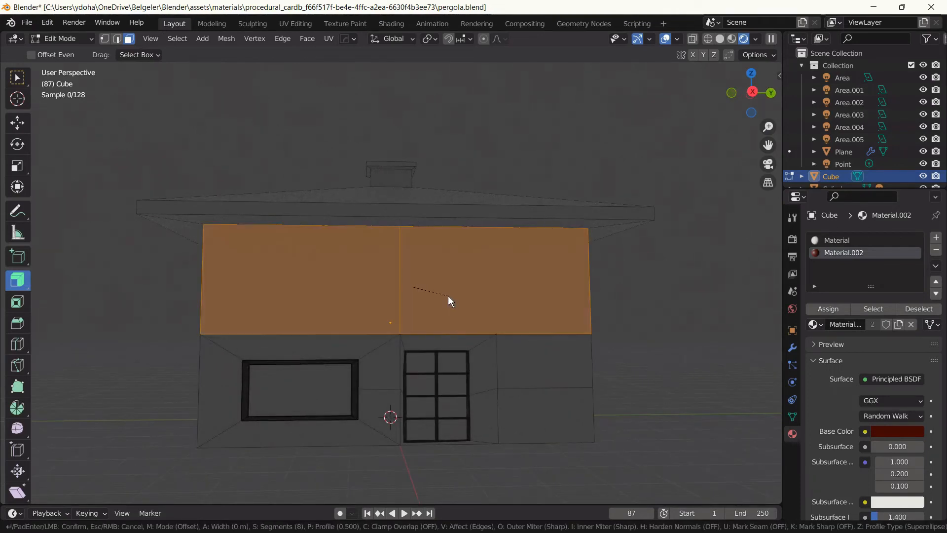
left_click(452, 296, "shift")
left_click(442, 295)
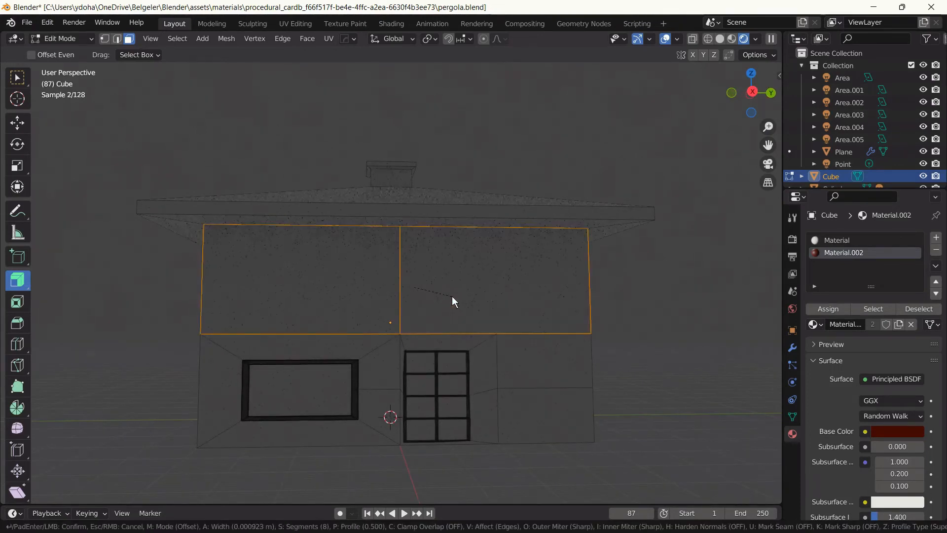
key("ctrl+b")
left_click(404, 289)
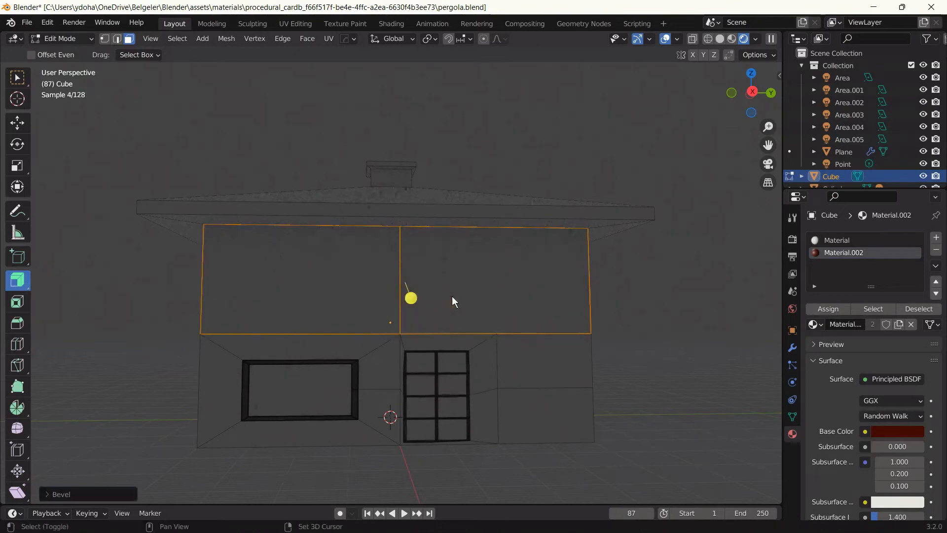
Subdivide the upper front wall face above the window into four faces
left_click(348, 277)
right_click(348, 276)
left_click(349, 276)
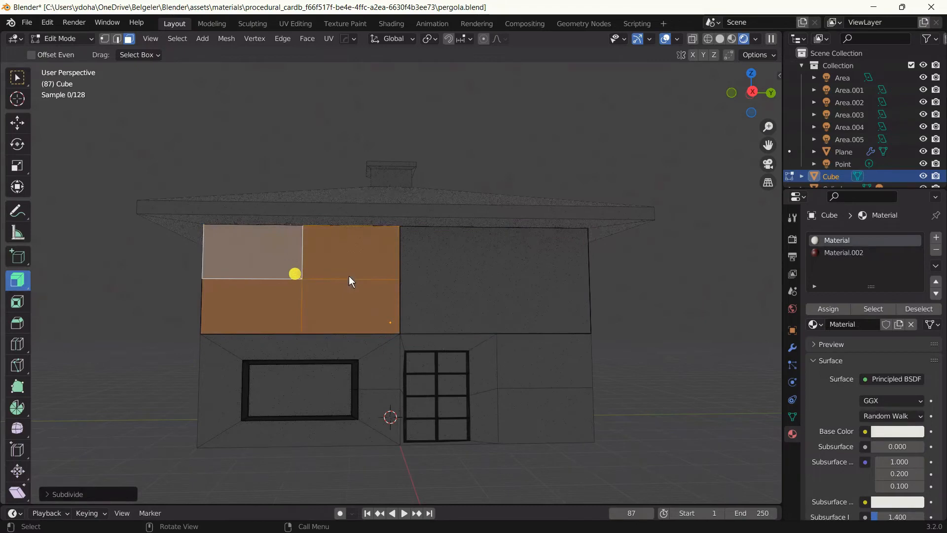
Try to subdivide the upper front wall face above the door
left_click(456, 282)
right_click(456, 282)
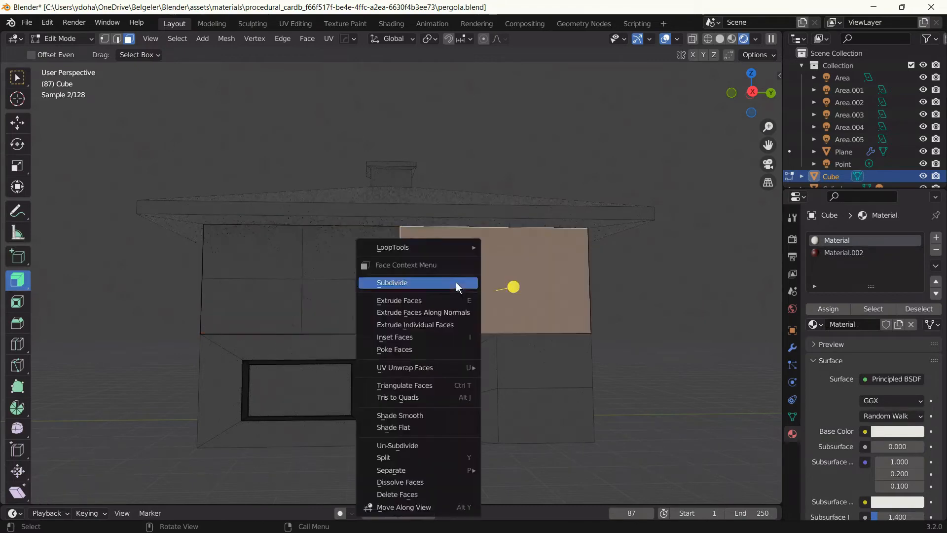
left_click(457, 283)
right_click(457, 283)
left_click(631, 332)
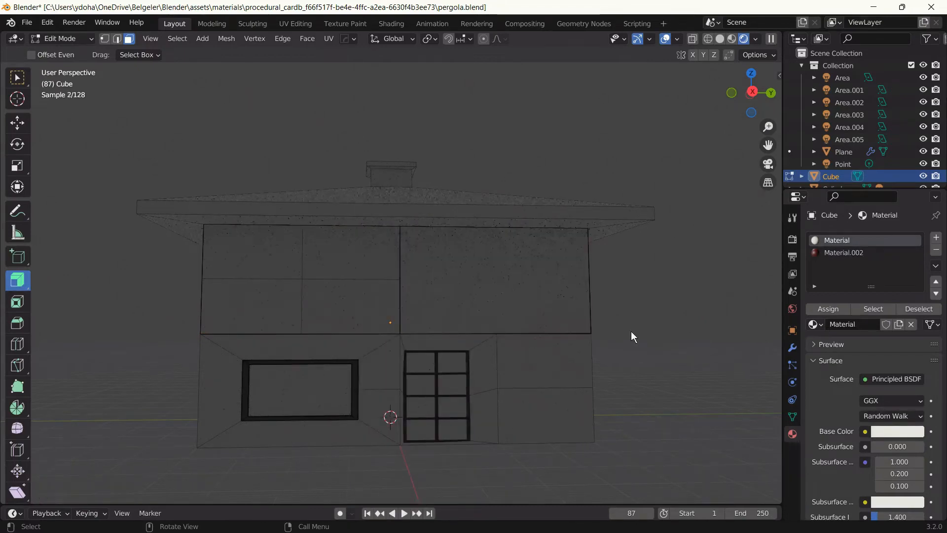
left_click(560, 309)
right_click(559, 309)
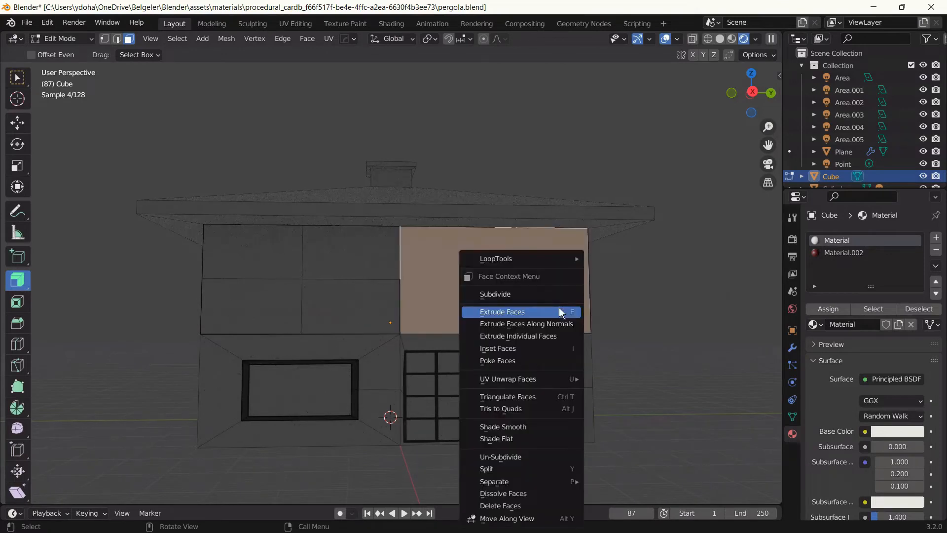
Select both upper front wall faces, above the window and above the door, and subdivide them together
left_click(296, 273)
left_click(417, 281, "shift")
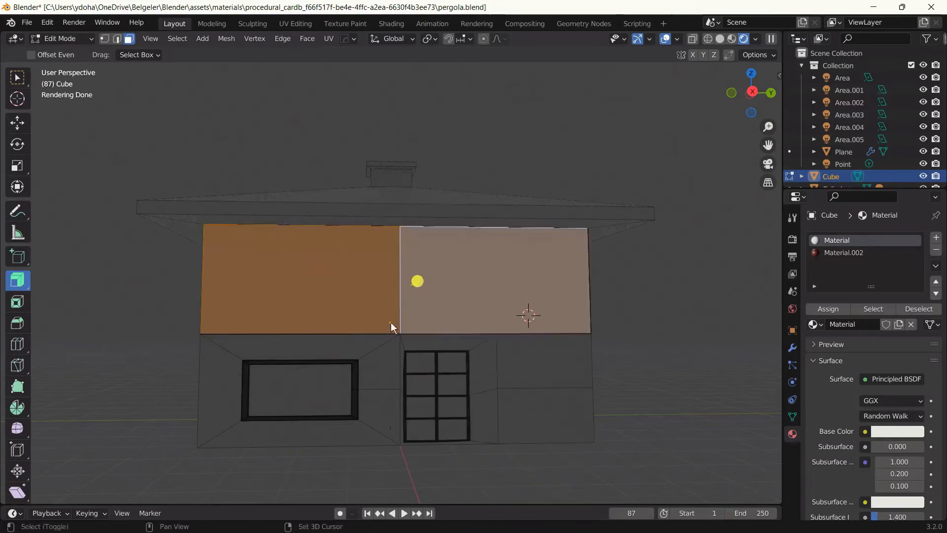
right_click(390, 323, "shift")
right_click(498, 303)
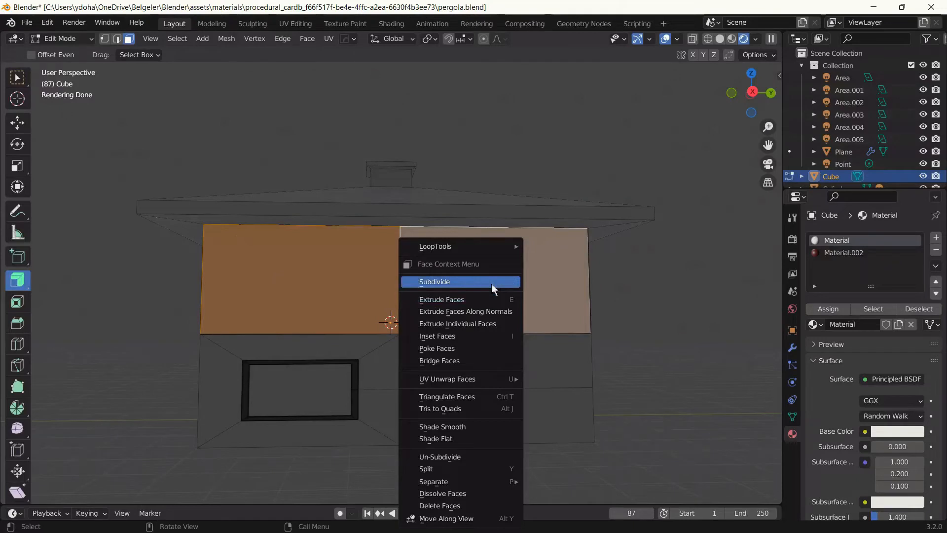
left_click(491, 283)
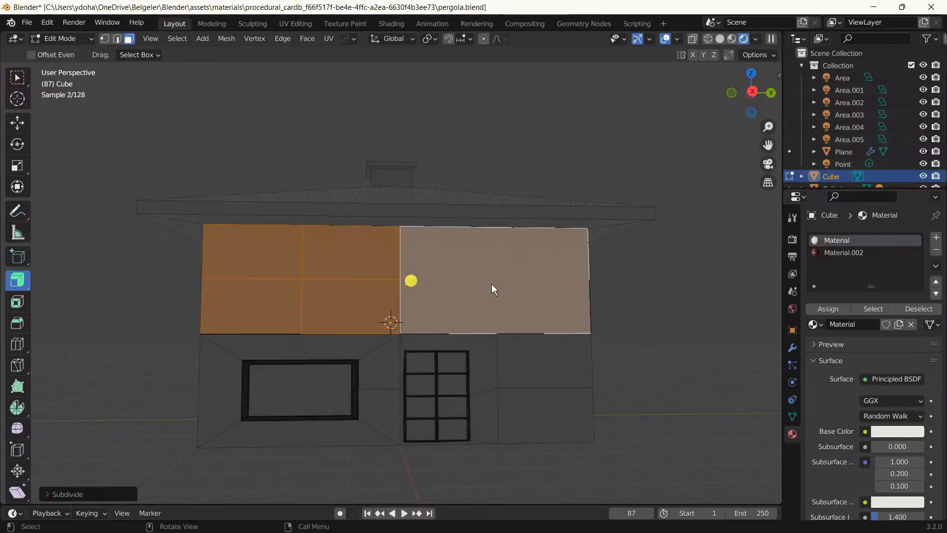
Delete the upper front wall face above the door, then undo the deletion and the preceding selection changes
left_click(491, 290)
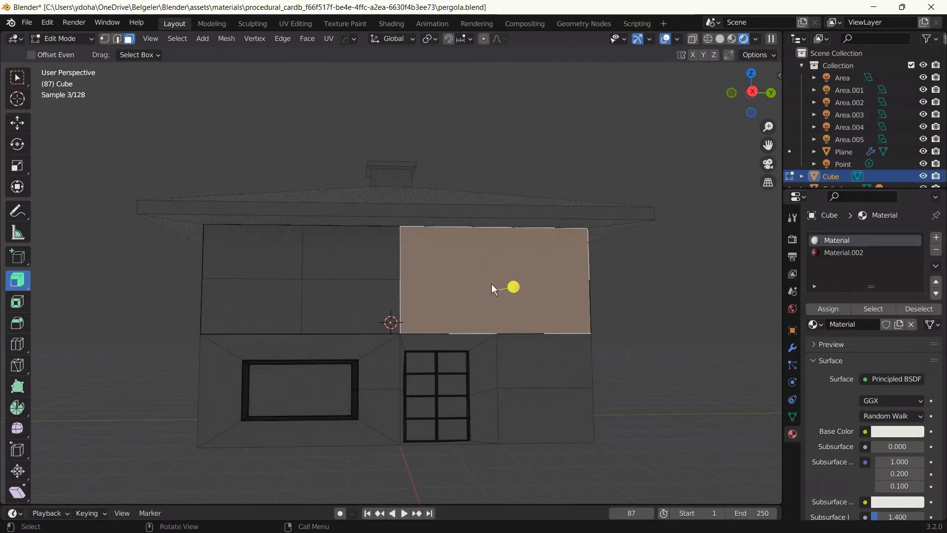
key("x")
left_click(492, 284)
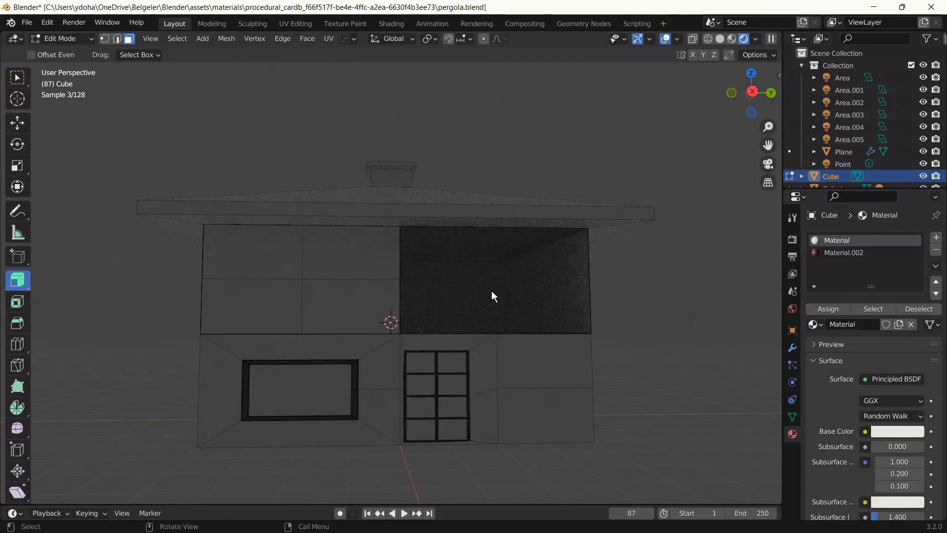
key("ctrl+z")
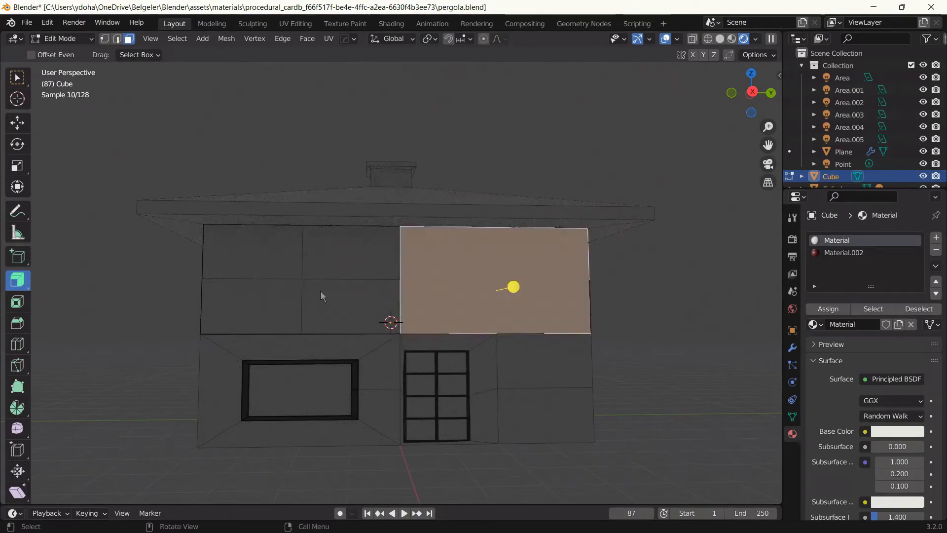
key("ctrl+z")
key("ctrl+z")
key("ctrl+z")
Select all four subdivided wall faces above the lower window and inset them together as one region
left_click(279, 272, "shift")
left_click(315, 275, "shift")
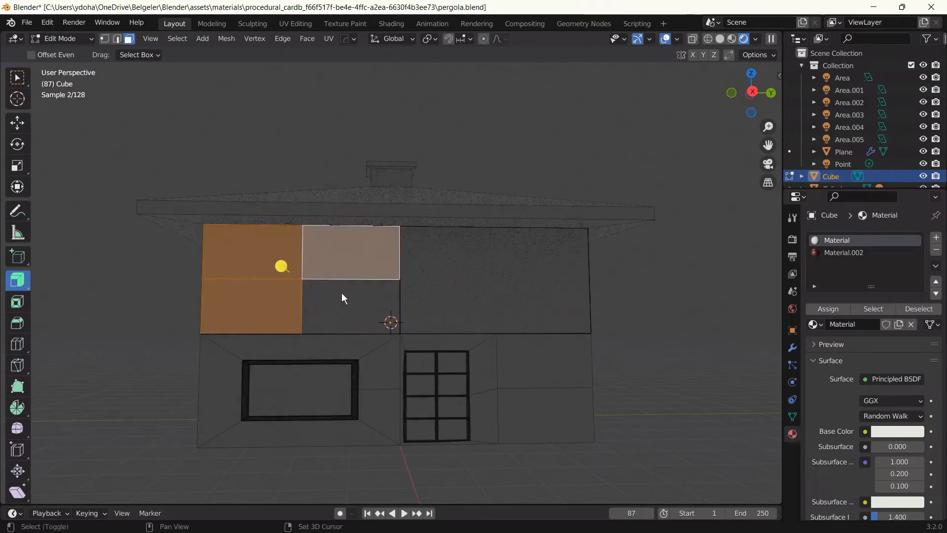
left_click(375, 308, "shift")
key("i")
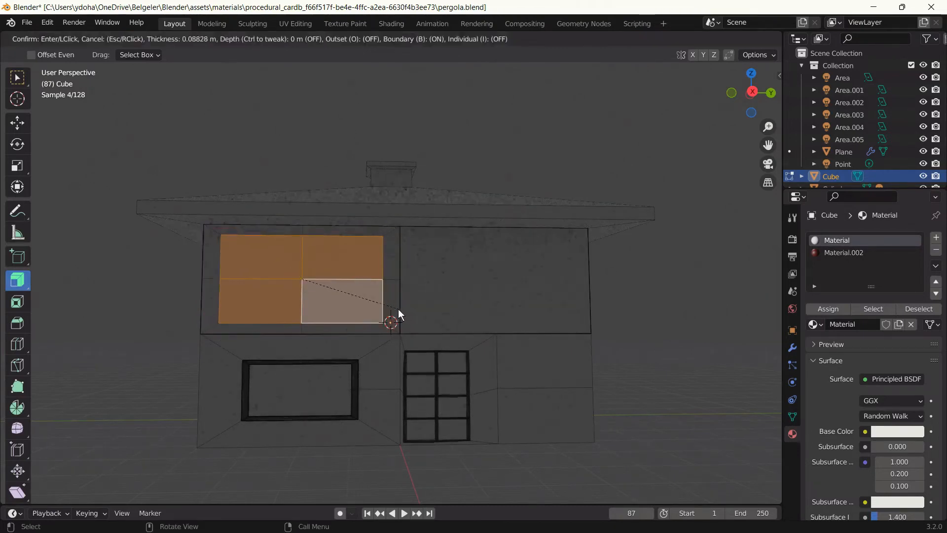
left_click(393, 312)
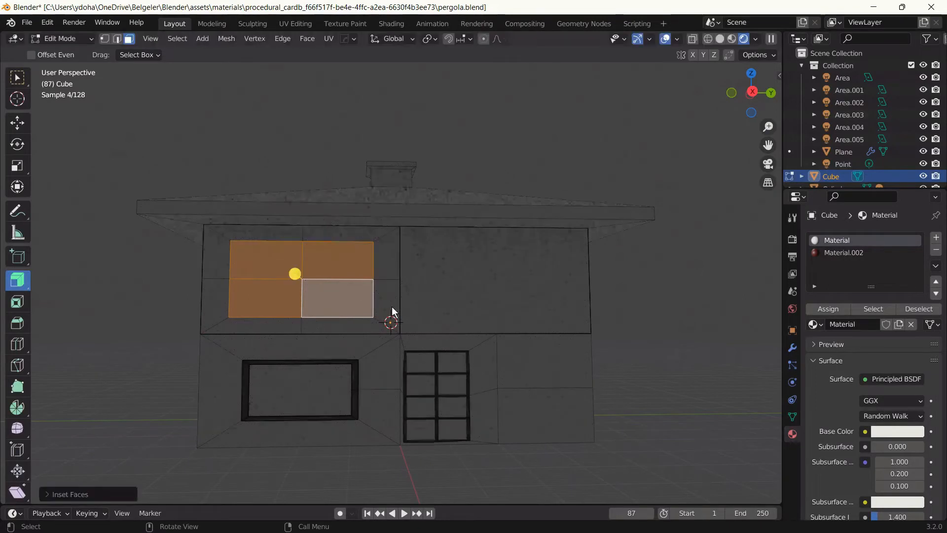
Try beveling the edges of the four inset upper window faces with 8 segments, then undo the bevel
key("ctrl+b")
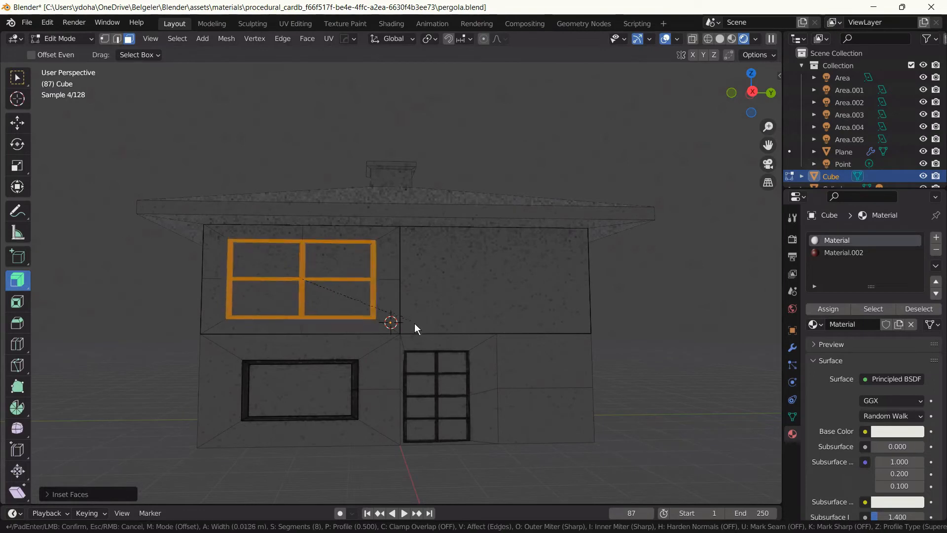
left_click(295, 273)
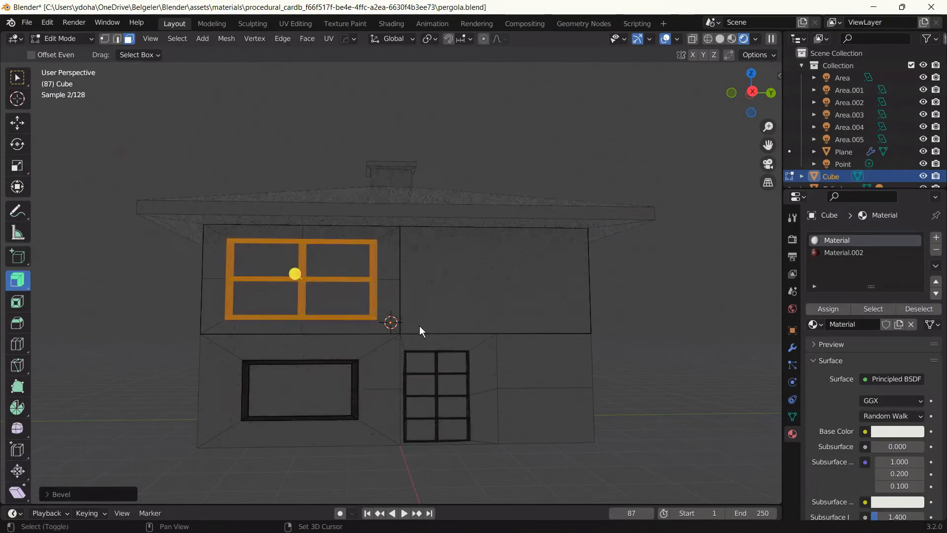
key("ctrl+z")
Bevel the edges of the four inset upper window faces with 1 segment and a width of about 0.006 m
key("ctrl+b")
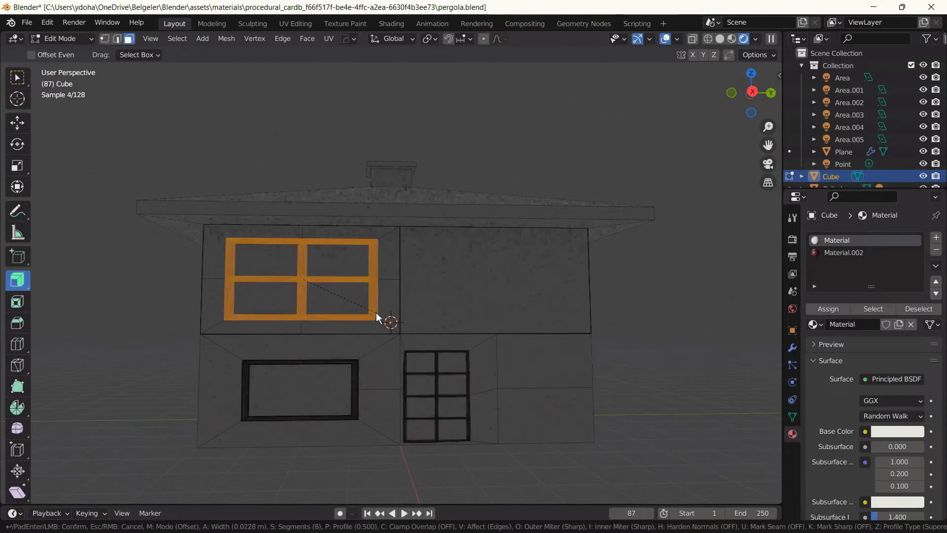
scroll(377, 317, "down", 4)
scroll(377, 317, "down", 3)
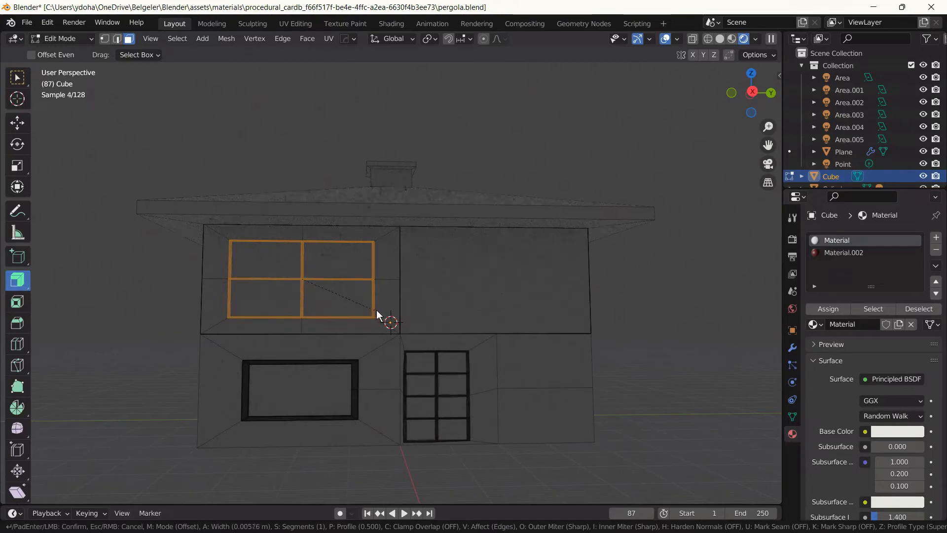
left_click(382, 317)
Extrude the upper window's frame grid outward along its normal by about 0.31 m
middle_click_drag(383, 317, 312, 332)
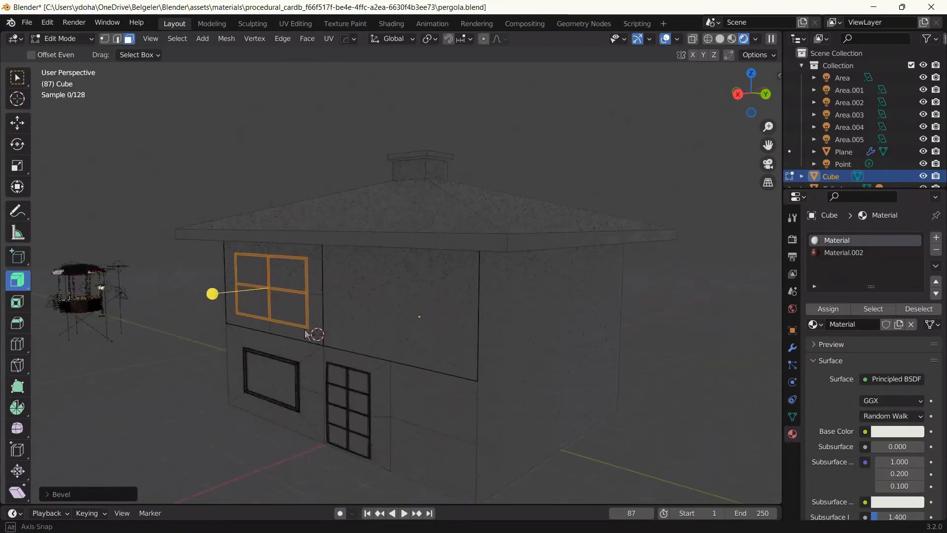
scroll(318, 333, "up", 3)
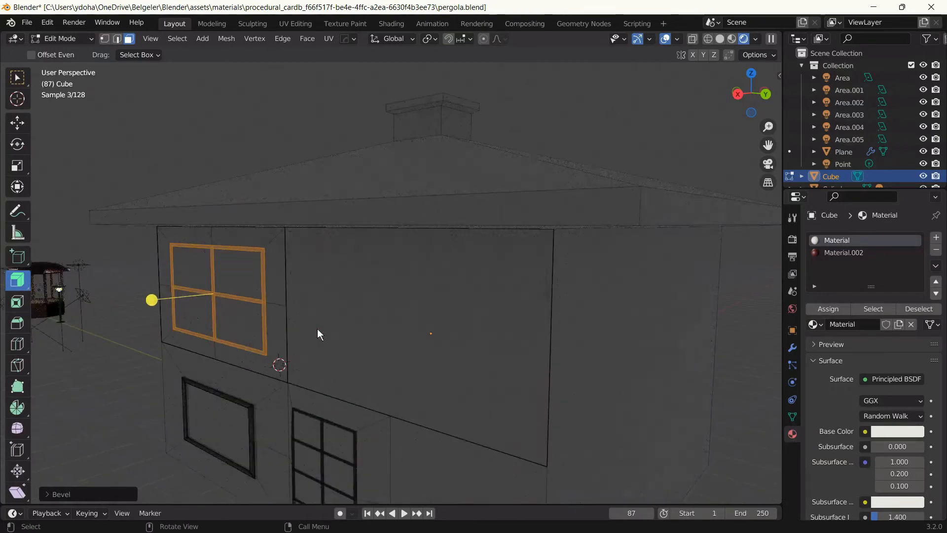
key("e")
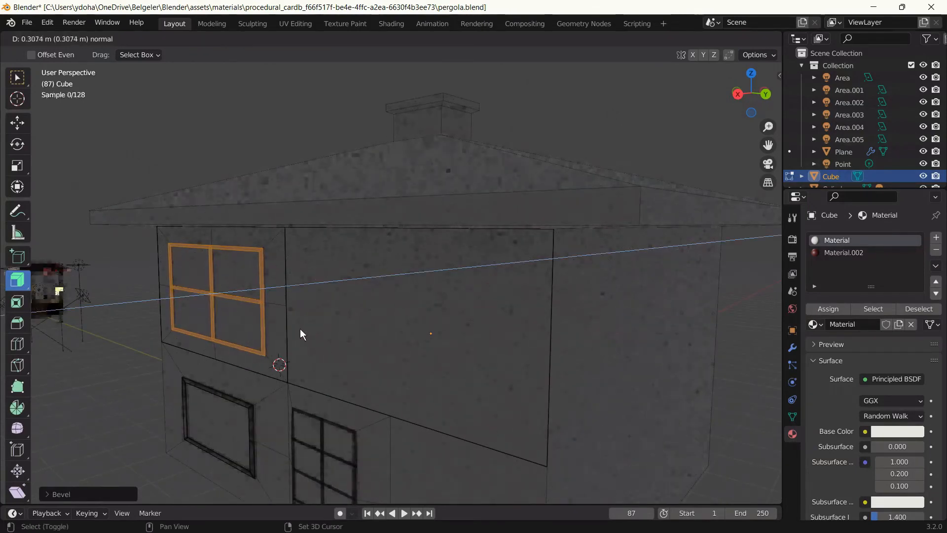
left_click(300, 333)
Bevel the extruded upper window grid with 1 segment at about 0.003 m width and select a single frame face
key("ctrl+b")
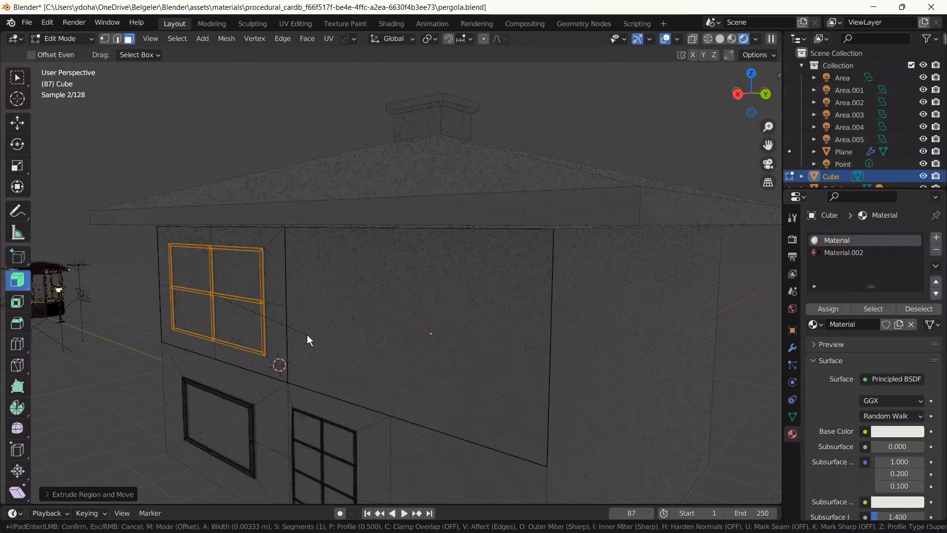
left_click(308, 335)
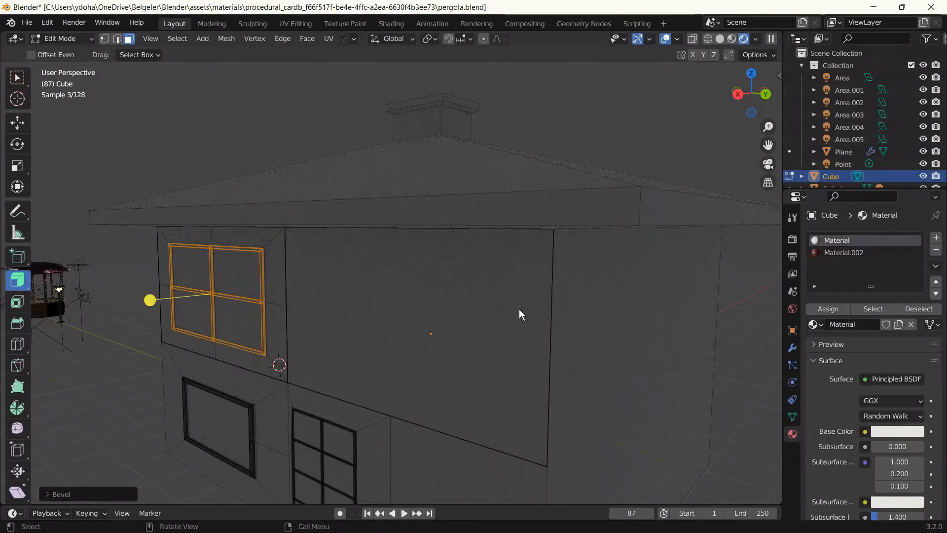
left_click(832, 252)
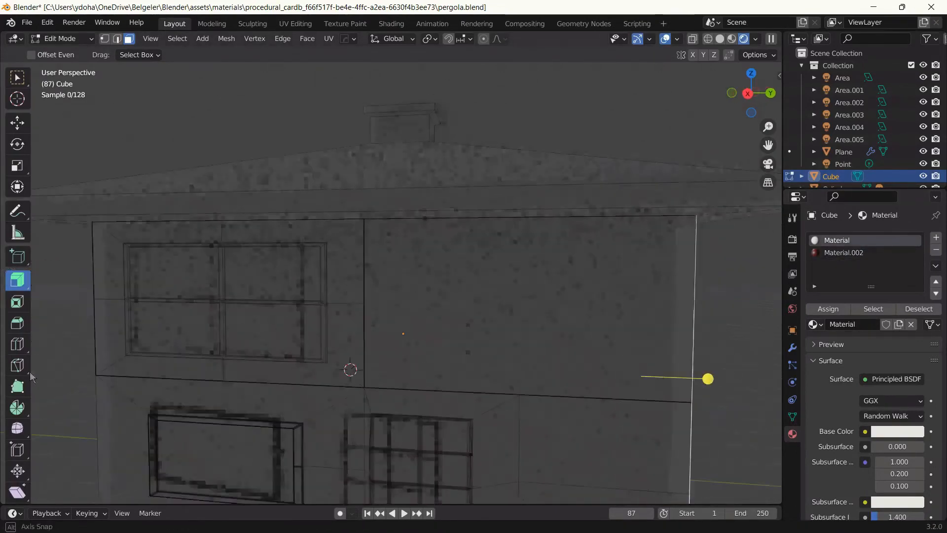
middle_click_drag(29, 377, 126, 271)
left_click(126, 271)
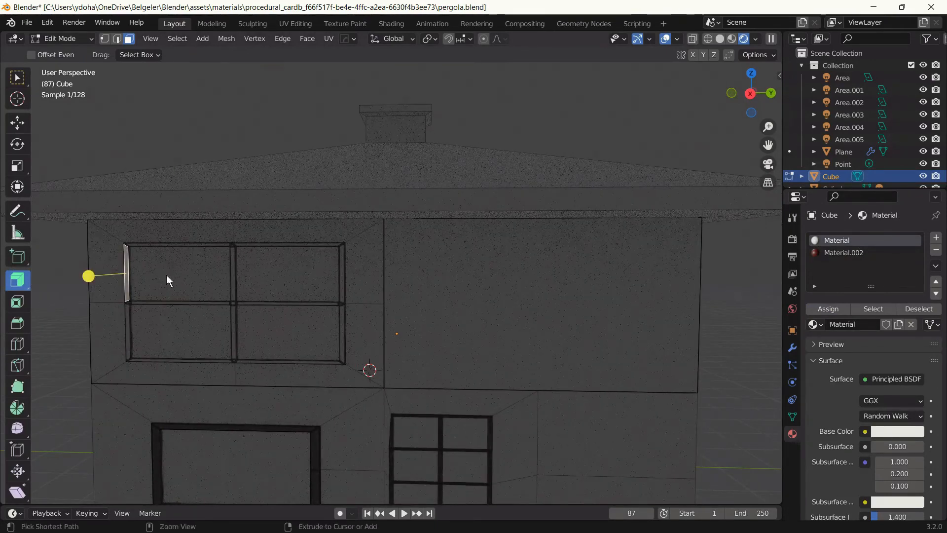
Undo back to the unbeveled upper window grid selection and assign Material.002 to its faces
key("ctrl+z")
key("ctrl+z")
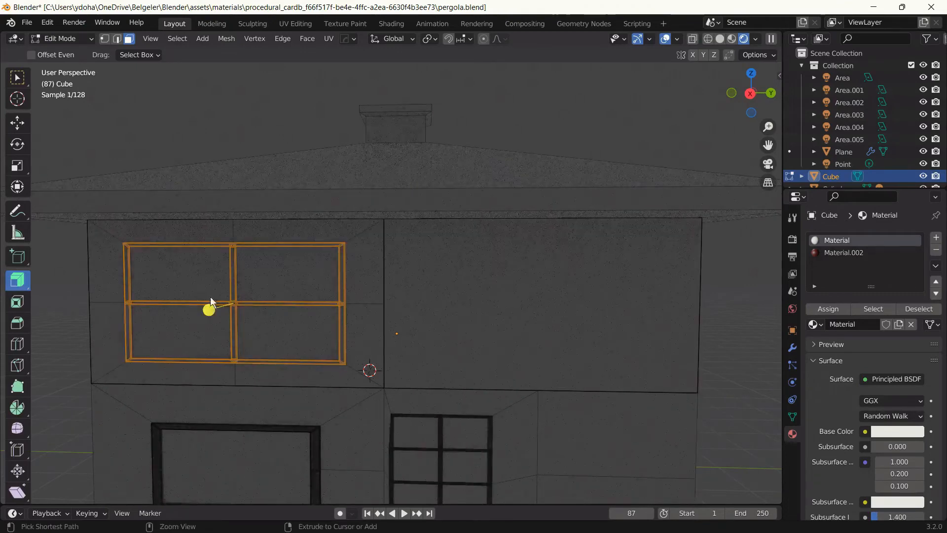
key("ctrl+z")
left_click(844, 252)
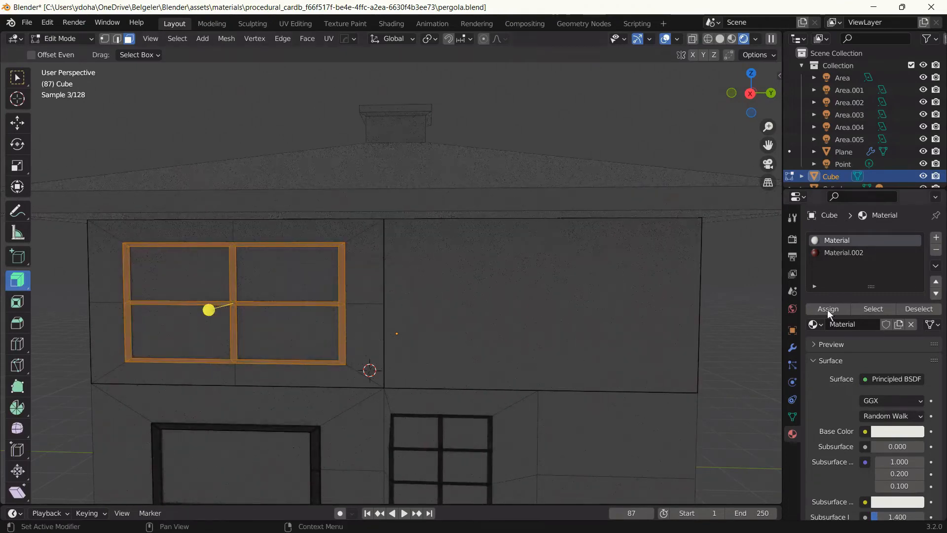
left_click(827, 309)
Bevel the edges of the extruded upper window grid with 1 segment and a width of about 0.002 m
middle_click_drag(673, 329, 664, 330)
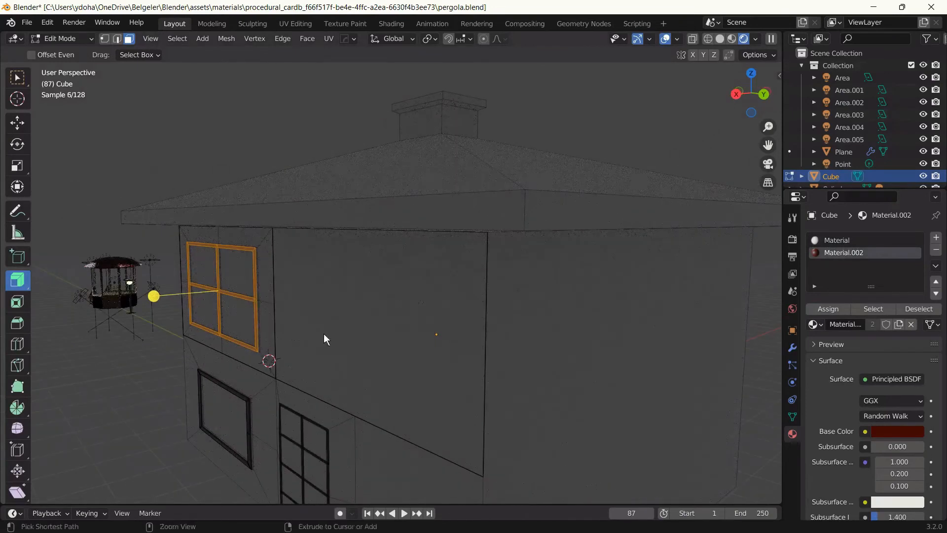
key("ctrl+b")
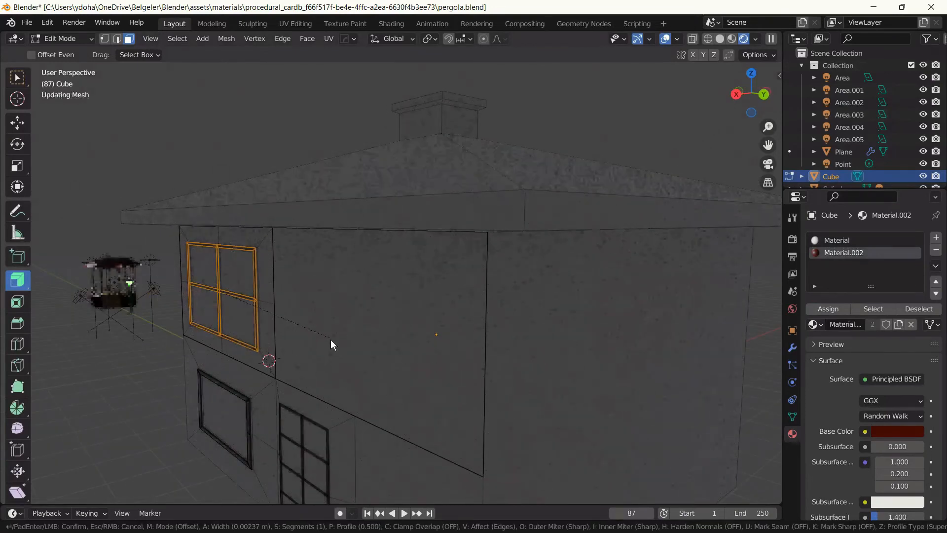
left_click(334, 342)
left_click(143, 387)
middle_click_drag(143, 387, 233, 381)
Inset the upper front wall face above the door by about 0.18 m
left_click(508, 366)
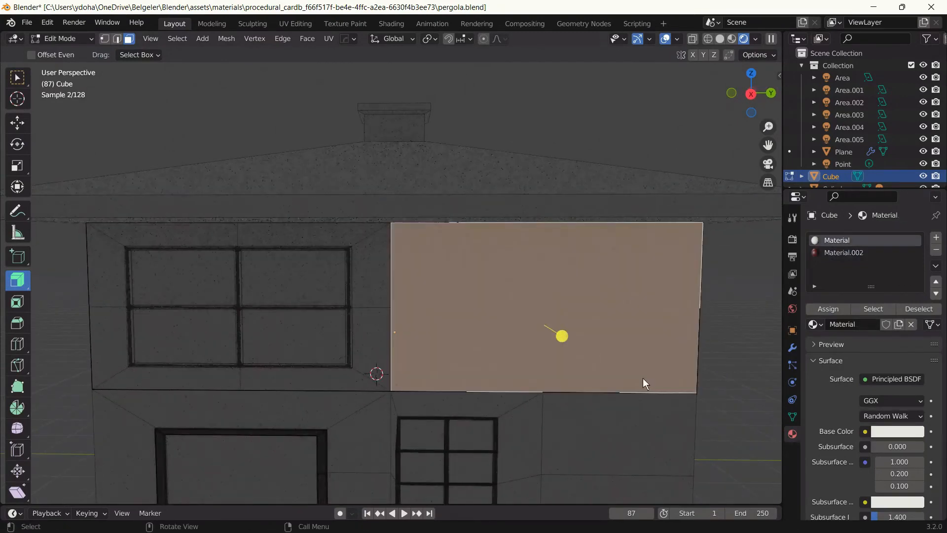
key("i")
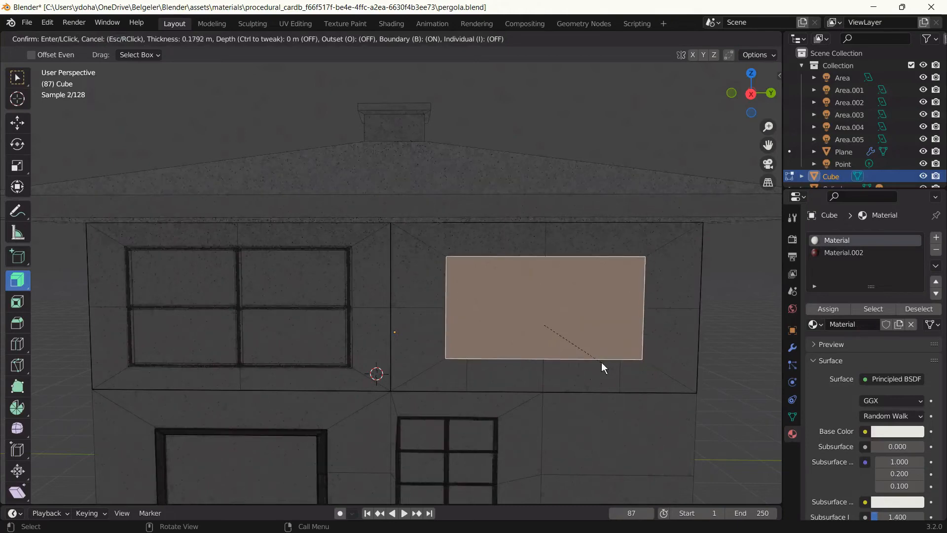
left_click(602, 362)
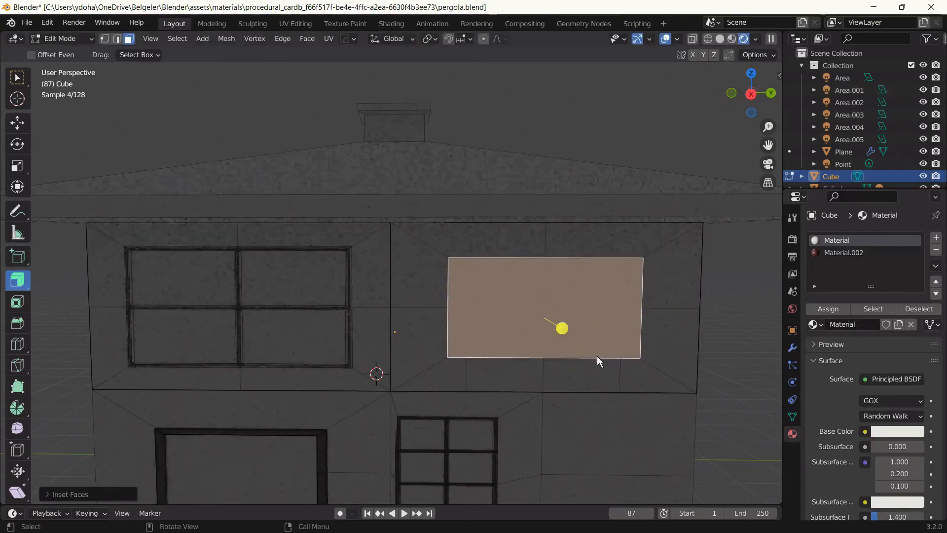
Try to subdivide the inset face above the door
right_click(554, 300)
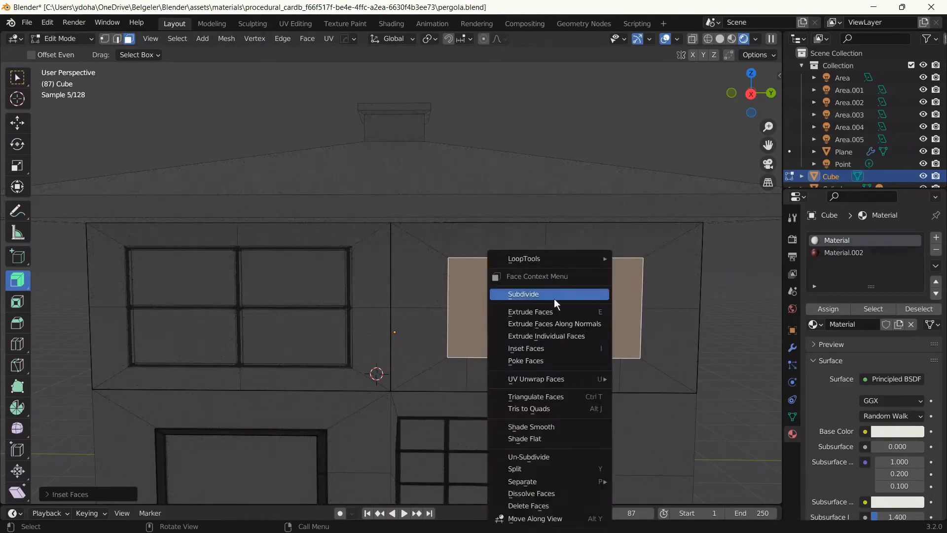
left_click(555, 296)
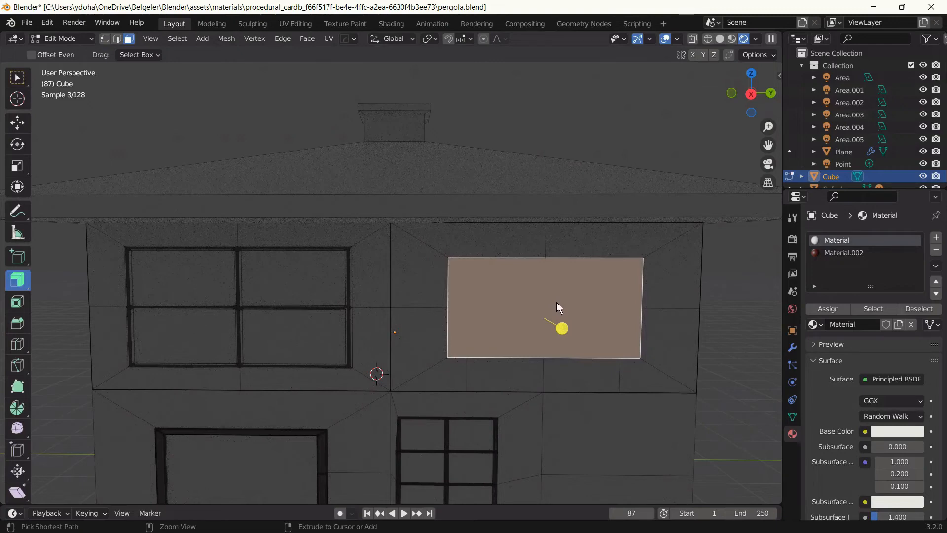
left_click_drag(556, 302, 607, 343)
right_click(608, 344)
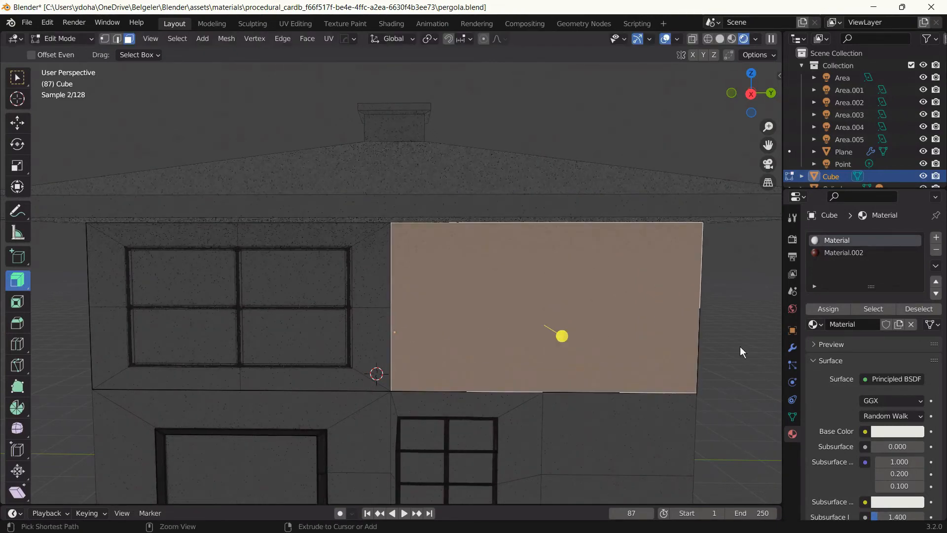
left_click(740, 346)
left_click(671, 346)
key("i")
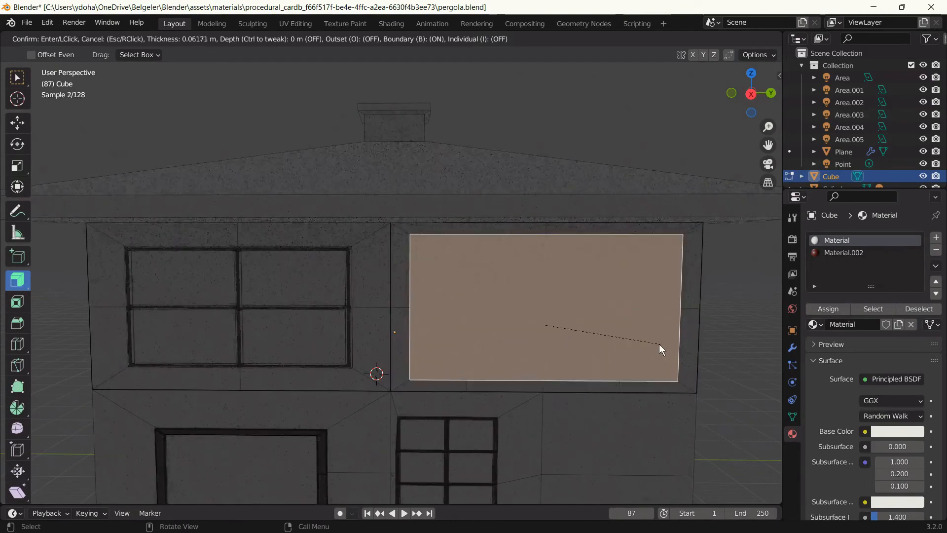
right_click(659, 344)
Inset the upper front wall face above the door by about 0.127 m
left_click(740, 346)
left_click(674, 347)
key("i")
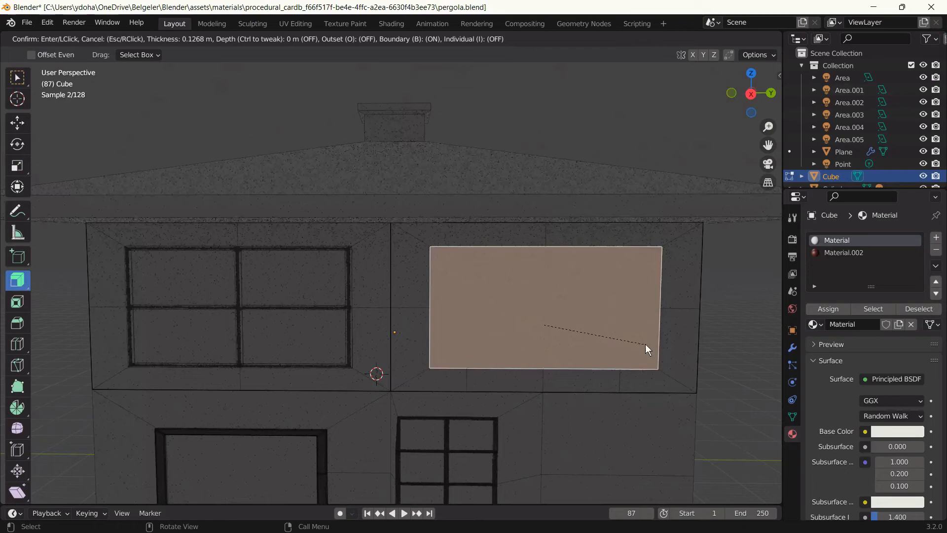
left_click(646, 344)
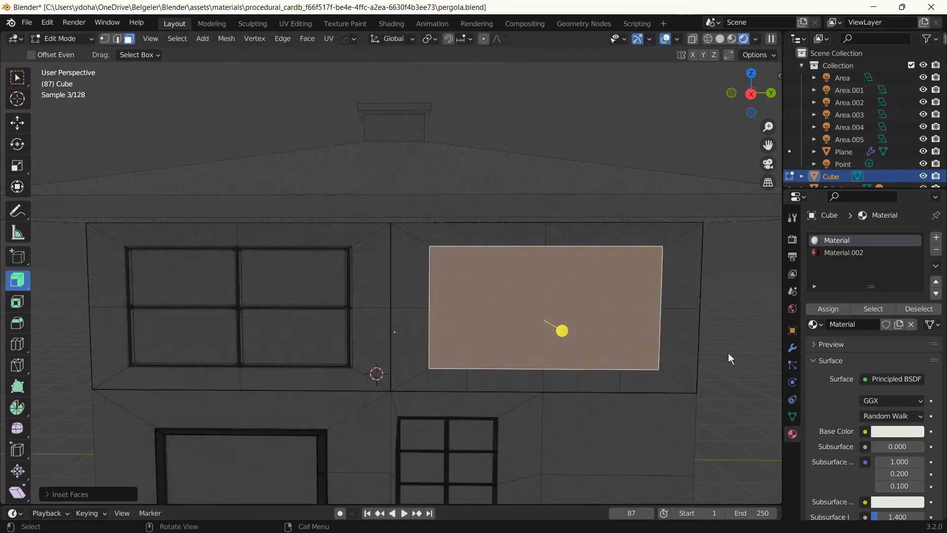
Inset the upper window face above the door again to form a narrow frame, and extrude that frame ring slightly
key("i")
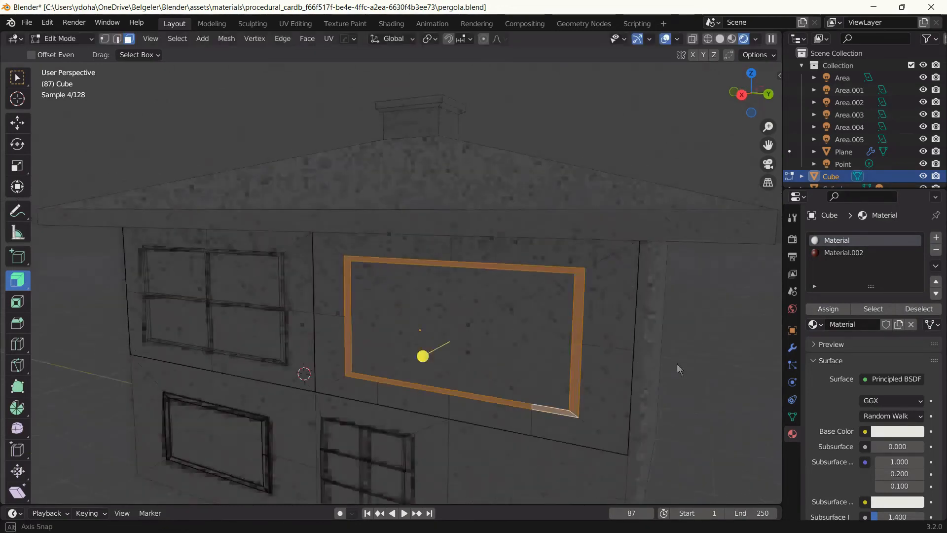
middle_click_drag(677, 363, 632, 359)
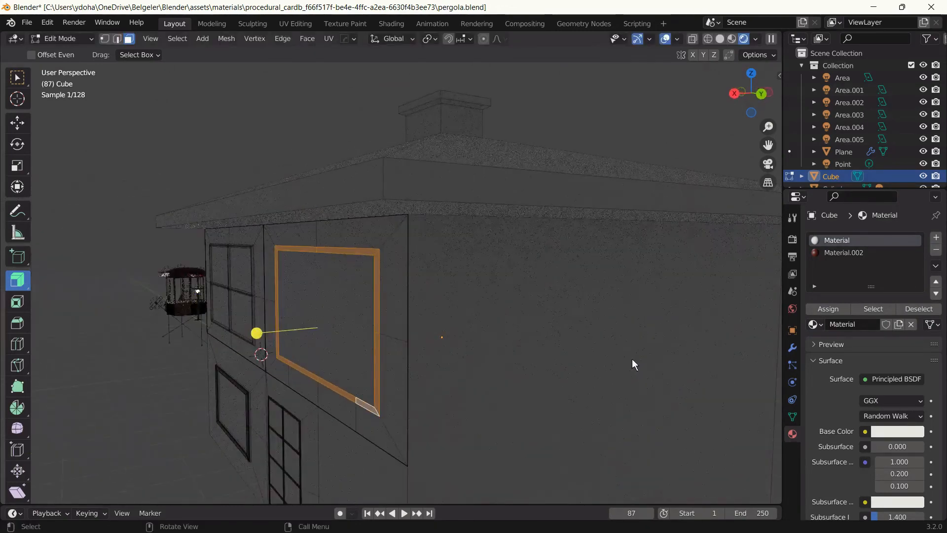
key("e")
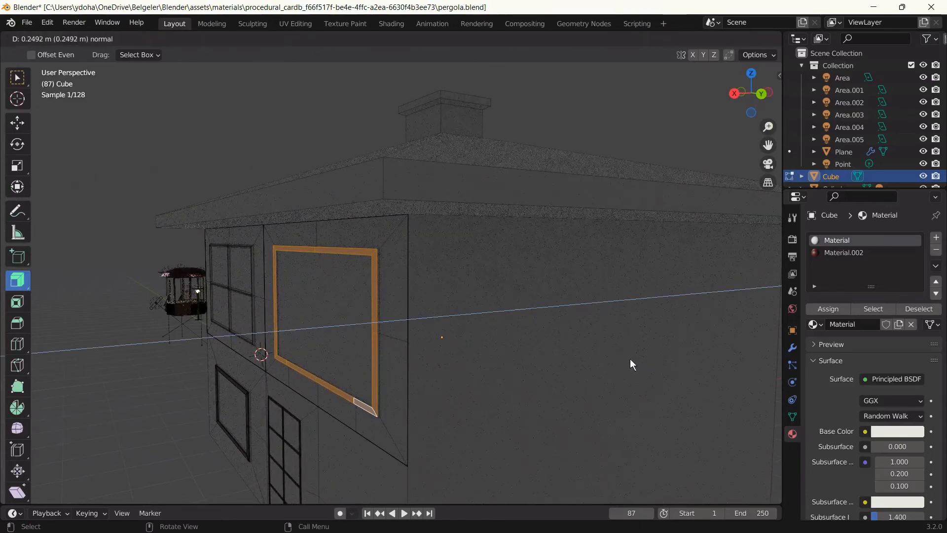
left_click(630, 359)
Bevel the edges of the extruded upper window frame above the door and assign Material.002 to it
middle_click_drag(696, 344, 706, 362)
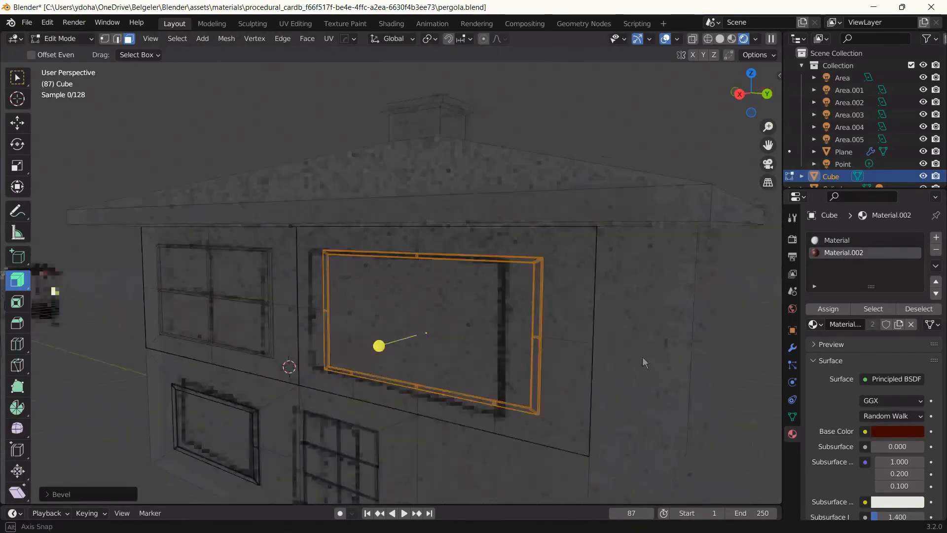
left_click(715, 363)
middle_click_drag(642, 357, 746, 395)
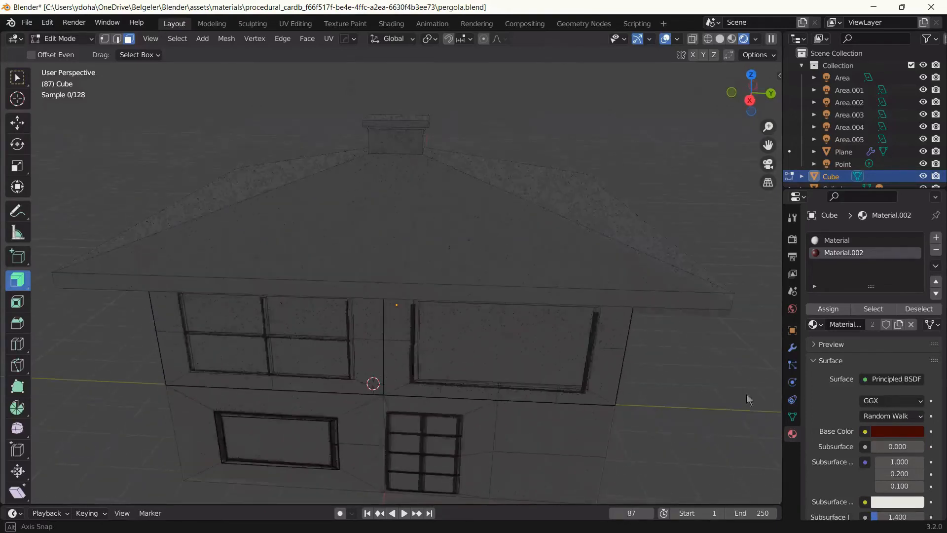
middle_click_drag(747, 393, 750, 372)
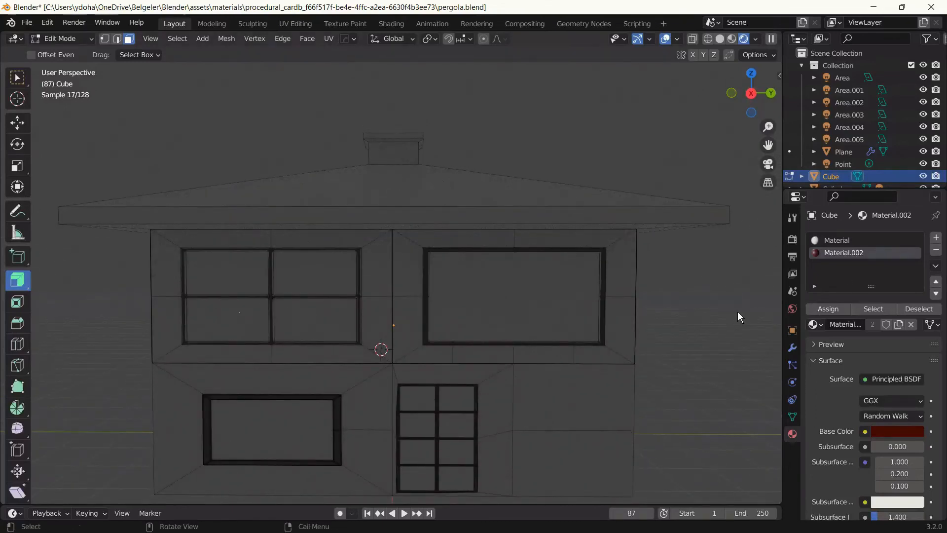
middle_click_drag(738, 317, 662, 326)
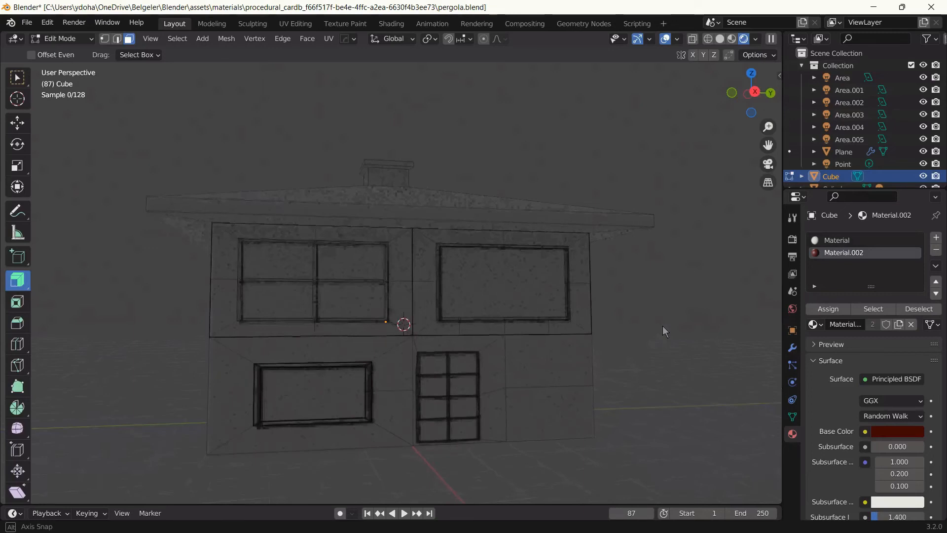
Add a third material slot to the building and set it to the existing glass material Material.004
middle_click_drag(662, 325, 663, 332)
left_click(936, 237)
left_click(815, 324)
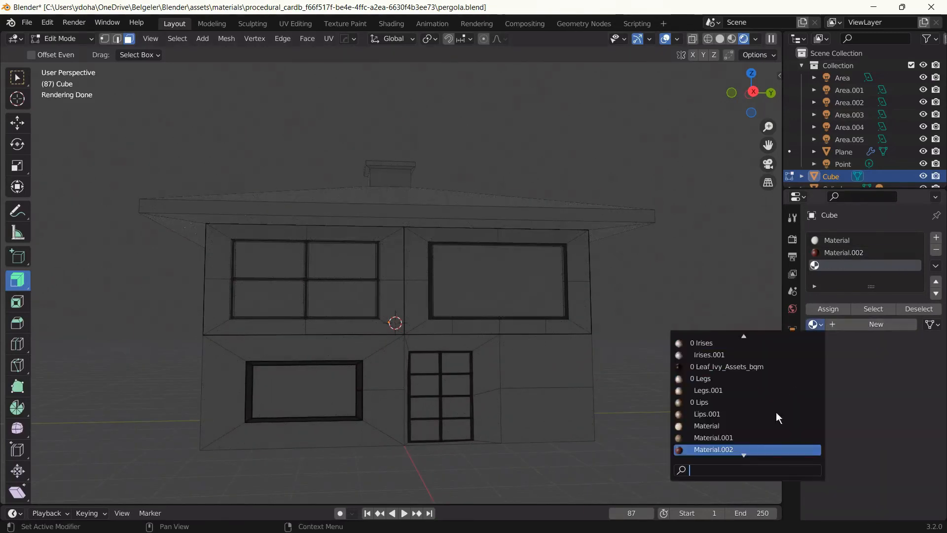
scroll(777, 412, "down", 3)
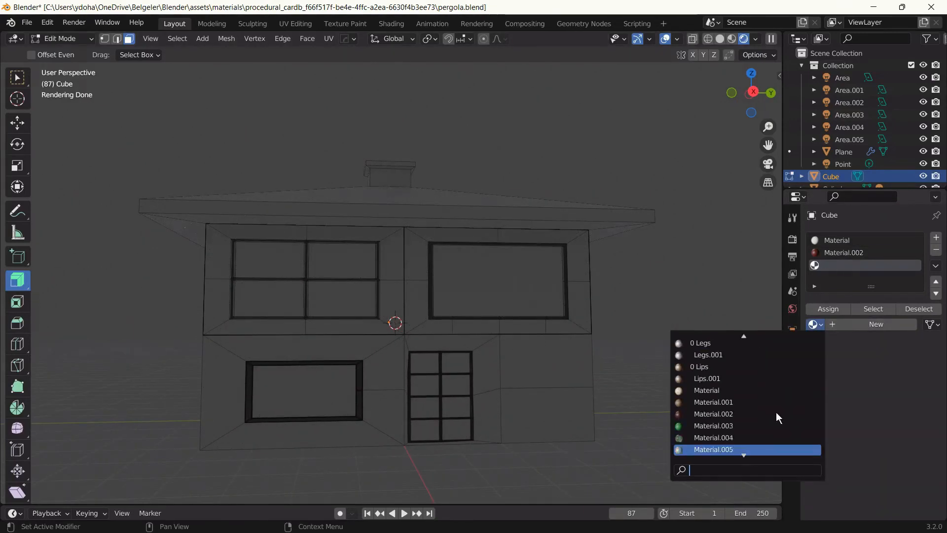
left_click(764, 437)
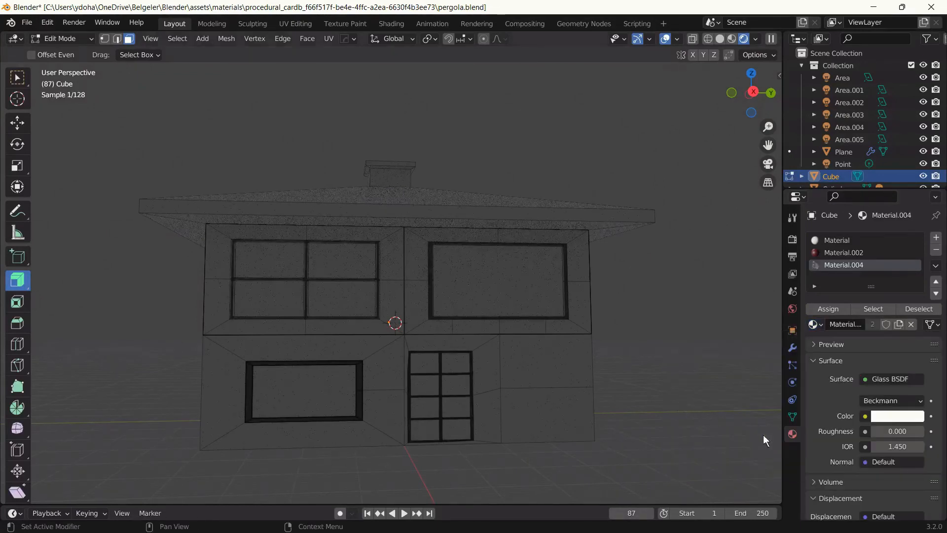
Select the four panes of the gridded upper window and the pane of the lower window
left_click(259, 266)
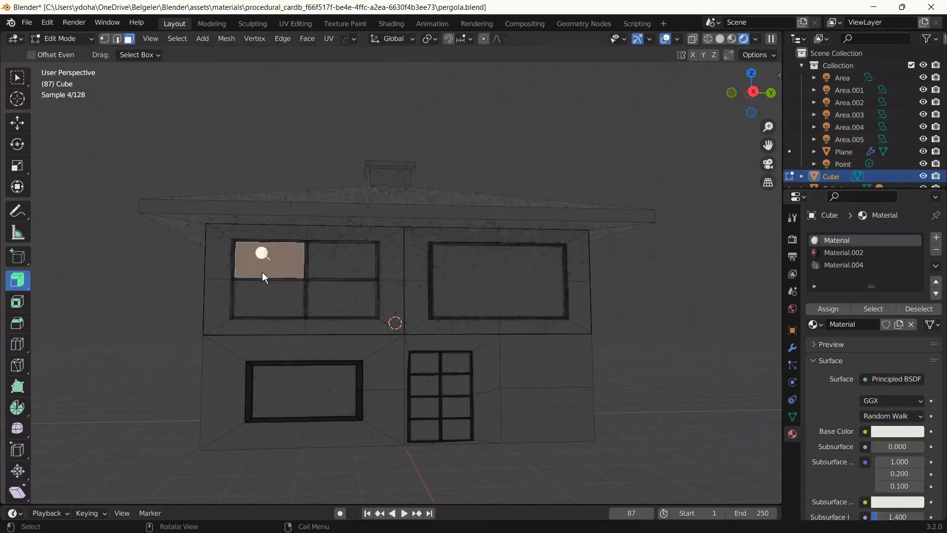
left_click(289, 297, "shift")
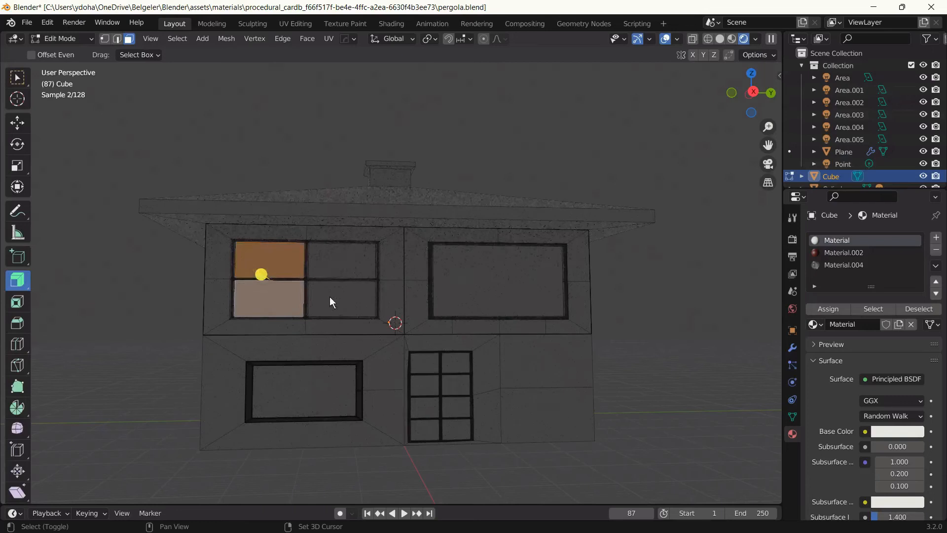
left_click(334, 294, "shift")
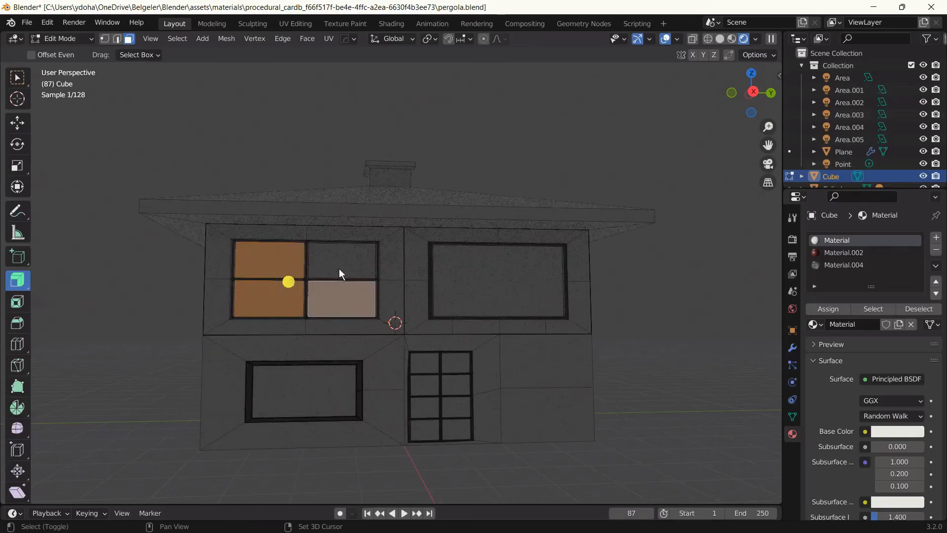
left_click(339, 270, "shift")
left_click(303, 390, "shift")
Add the eight door panes and the large upper window pane to the selection, and assign Material.004 to all of them
left_click(425, 381, "shift")
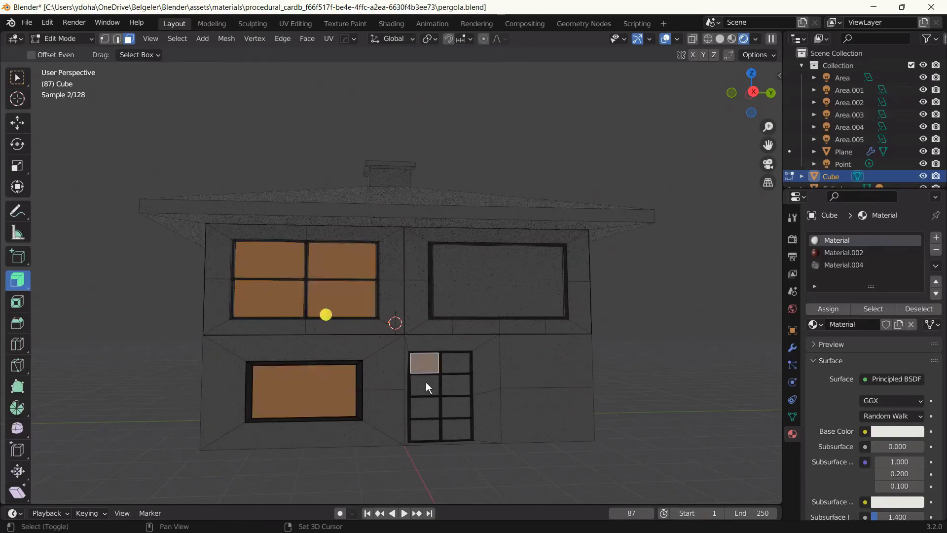
left_click(423, 375, "shift")
left_click(425, 382, "shift")
left_click(425, 381, "shift")
left_click(424, 408, "shift")
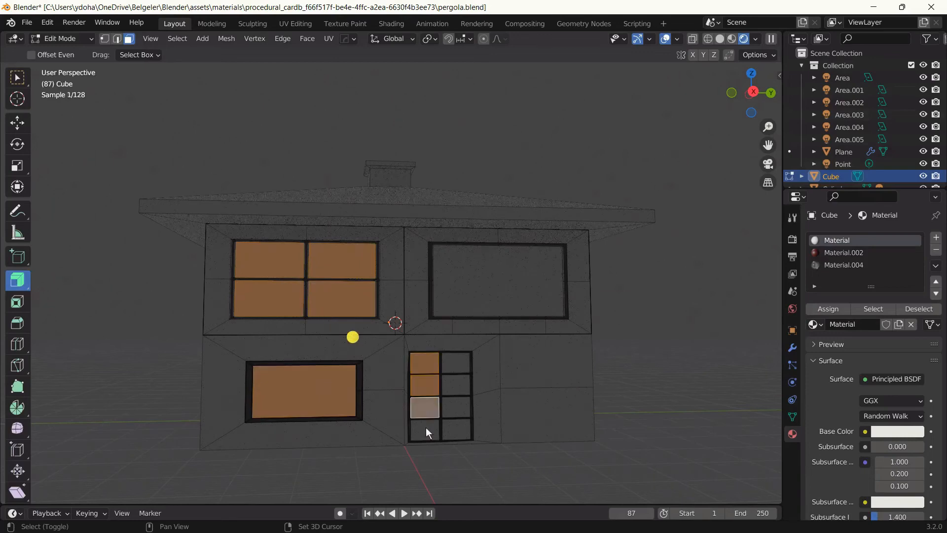
left_click(425, 427, "shift")
left_click(460, 428, "shift")
left_click(460, 407, "shift")
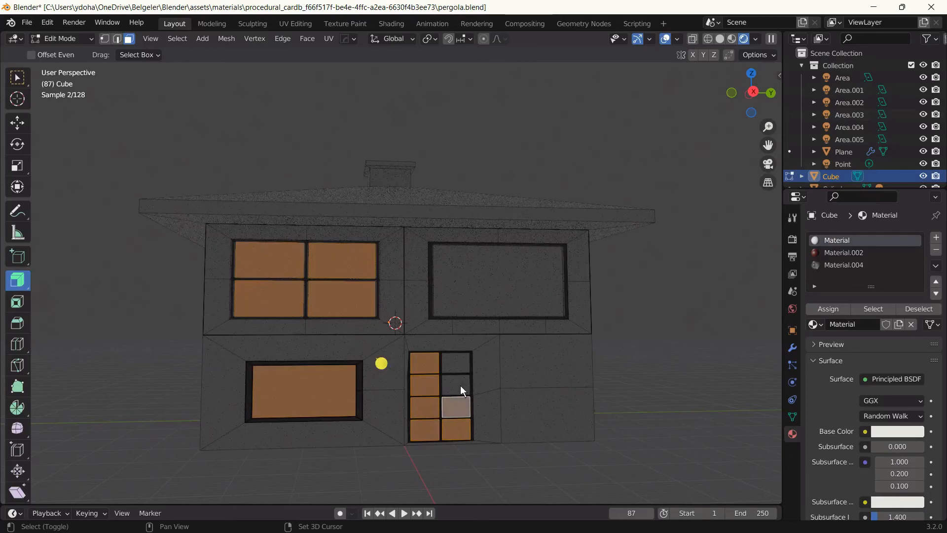
left_click(457, 360, "ctrl")
left_click(498, 281, "shift")
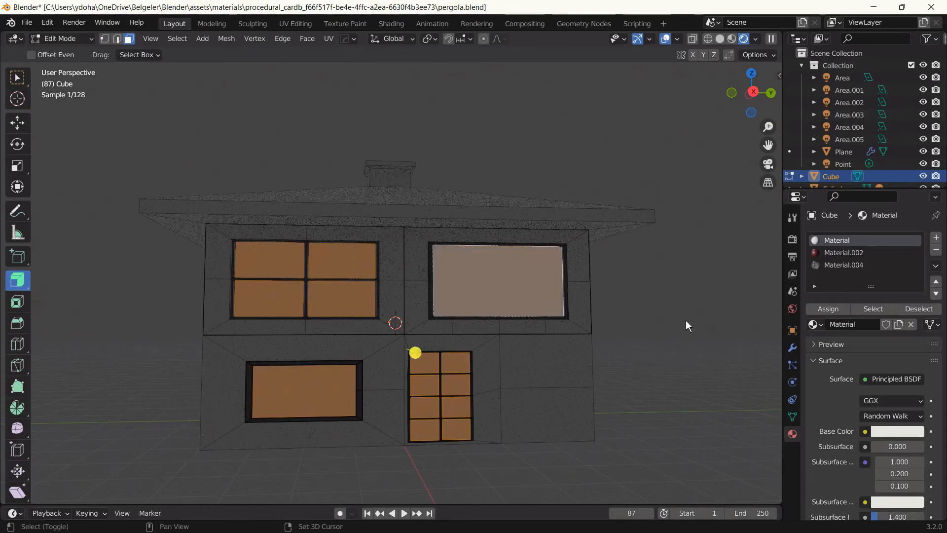
key("ctrl+z")
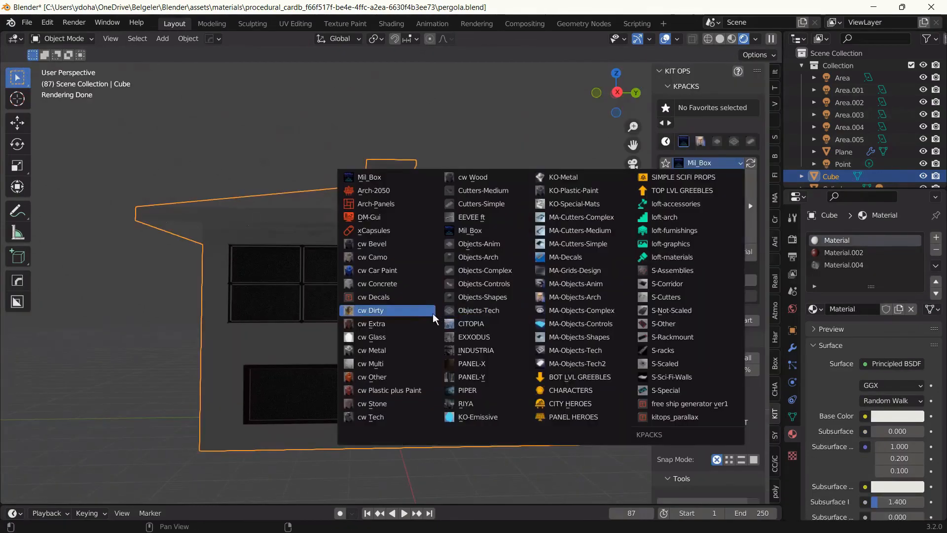
Choose the Brick material from the cw Stone kit and apply it to the building
left_click(393, 404)
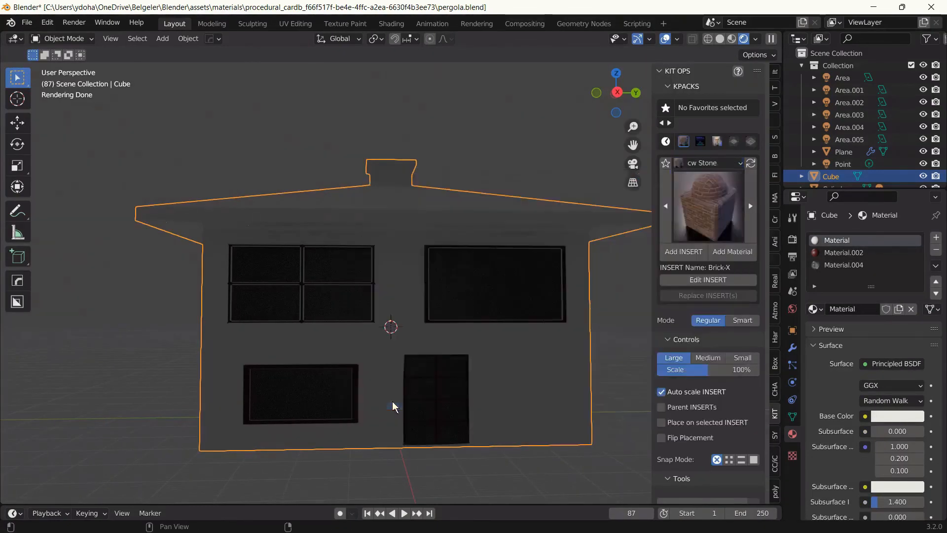
left_click(686, 217)
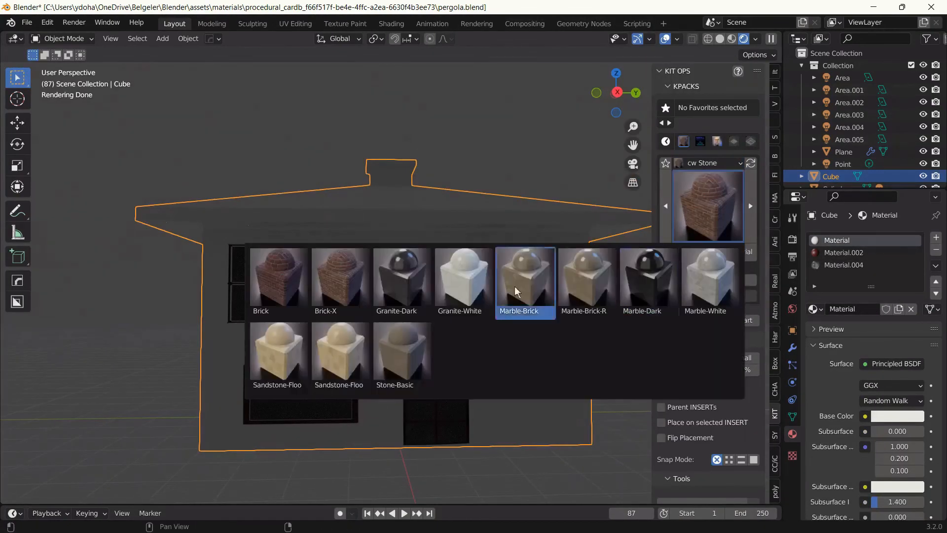
left_click(292, 274)
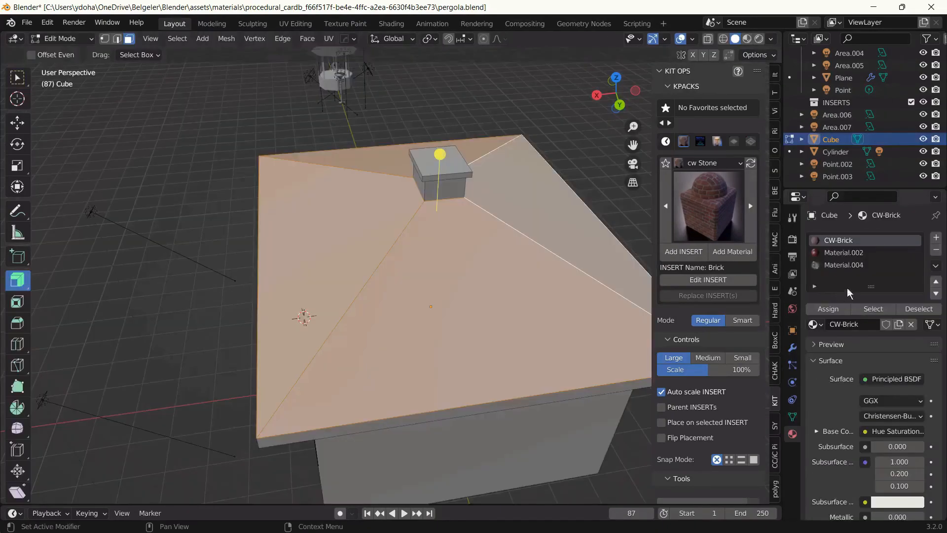
Assign Material.002 to the sloped roof faces and check the building in Material Preview shading
left_click(849, 254)
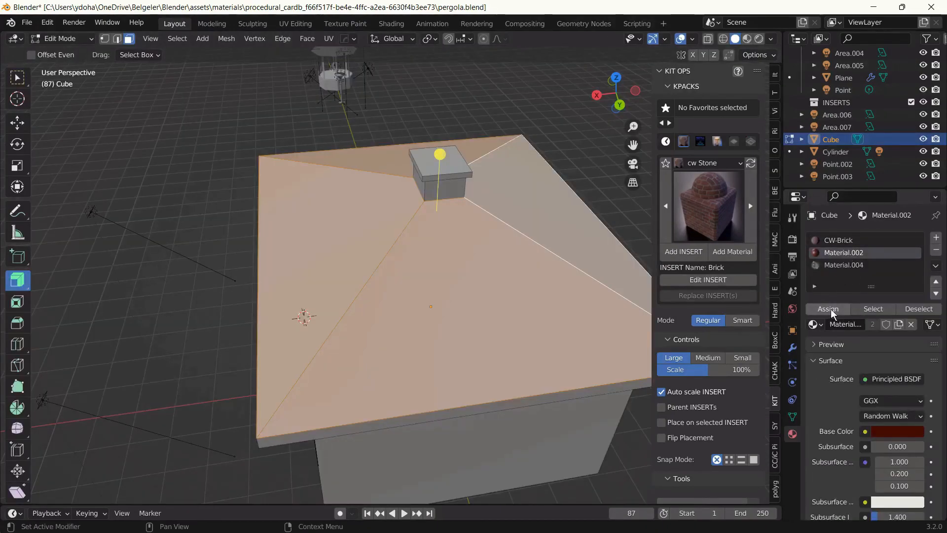
left_click(832, 310)
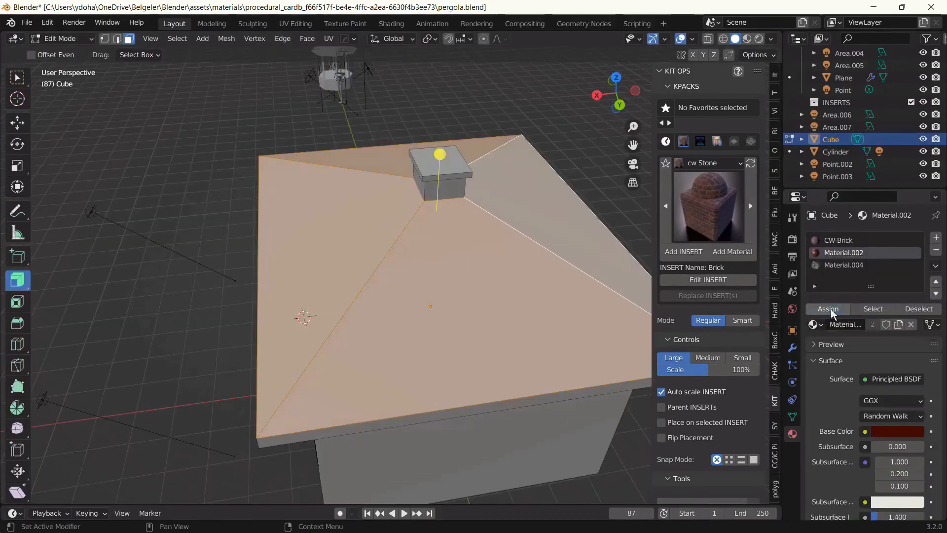
left_click(747, 39)
mouse_move(575, 199)
middle_mouse_down()
mouse_move(531, 264)
mouse_move(592, 244)
middle_mouse_up()
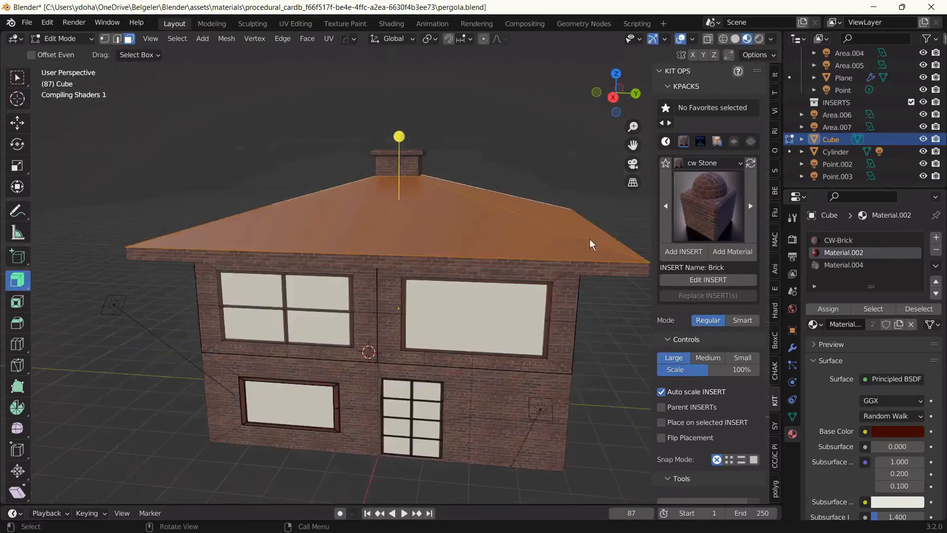
left_click(599, 321)
middle_click_drag(611, 326, 621, 346)
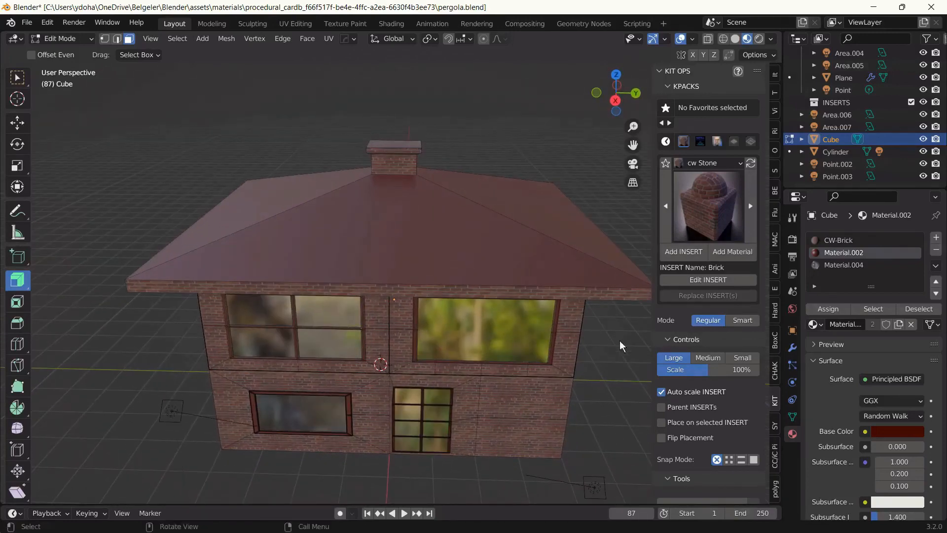
left_click(815, 325)
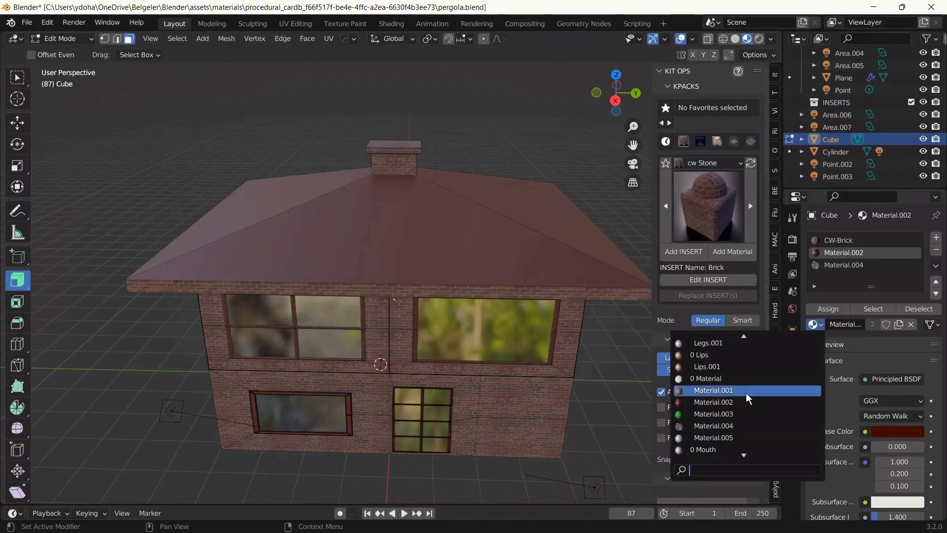
scroll(727, 454, "down", 9)
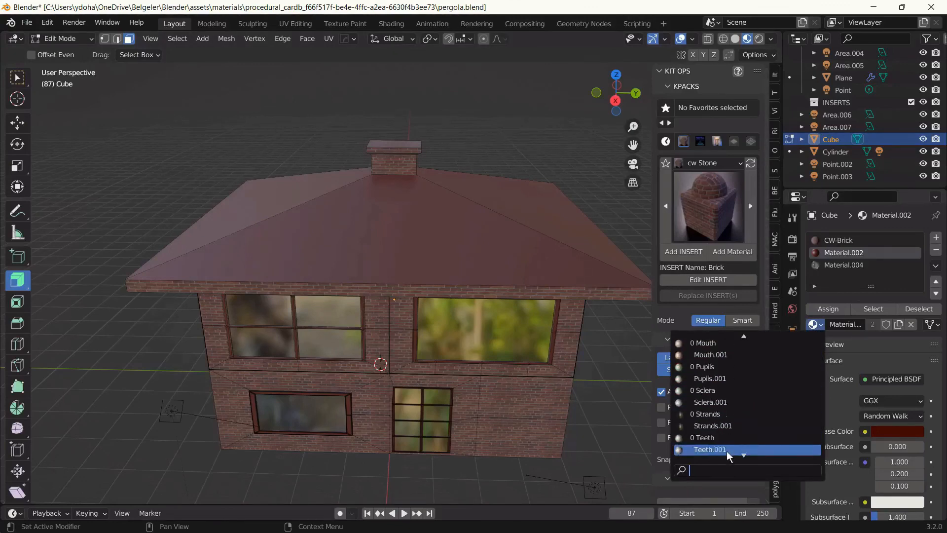
scroll(727, 454, "down", 6)
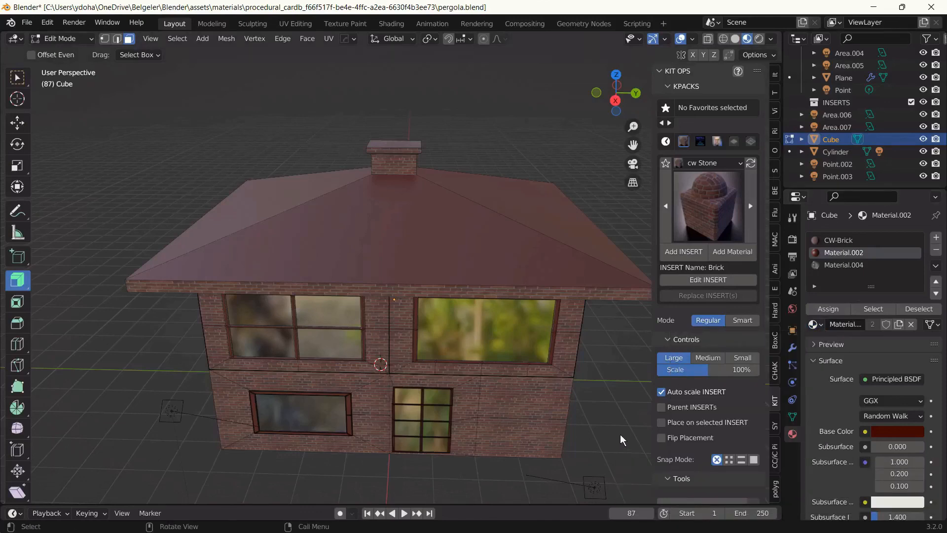
key("Tab")
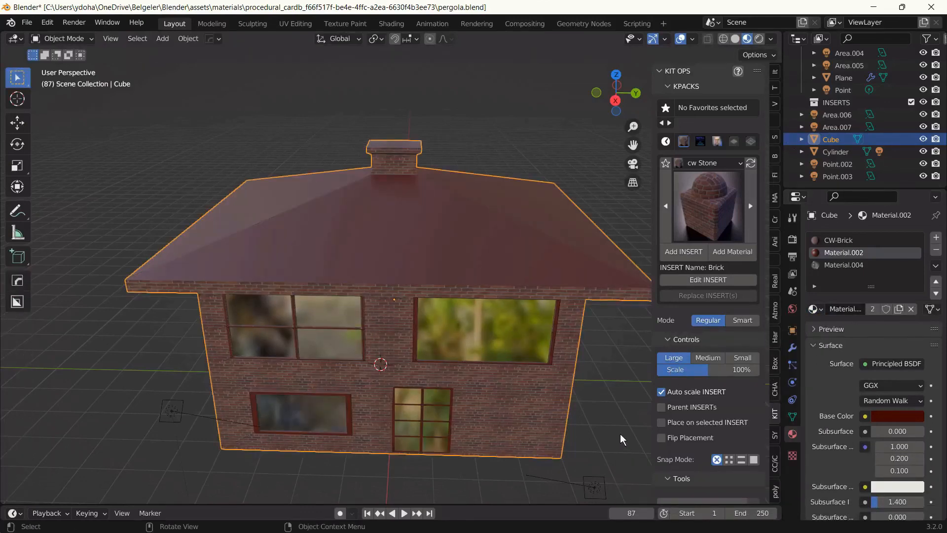
middle_click_drag(621, 439, 612, 409)
key("Tab")
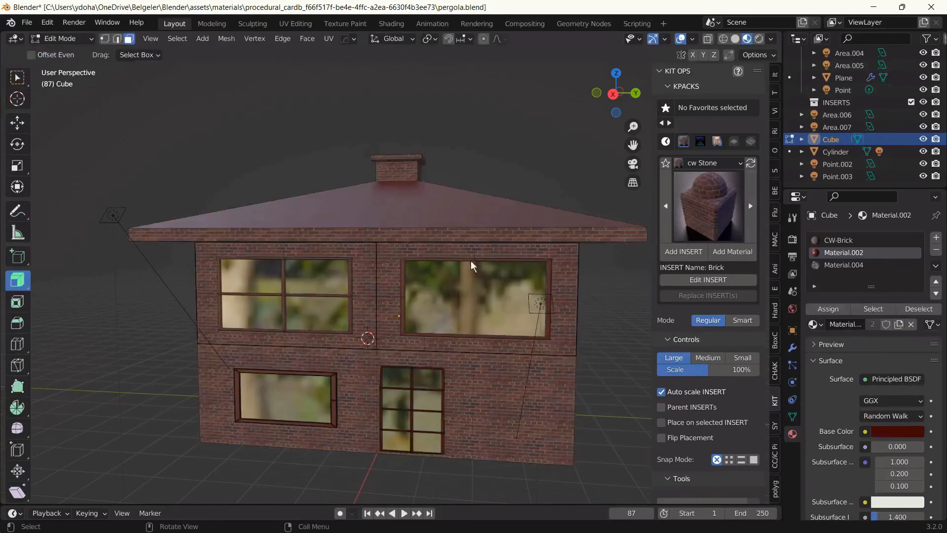
Select the vertical edge faces all around the roof and assign Material.002 to them
left_click(451, 243)
left_click(451, 240)
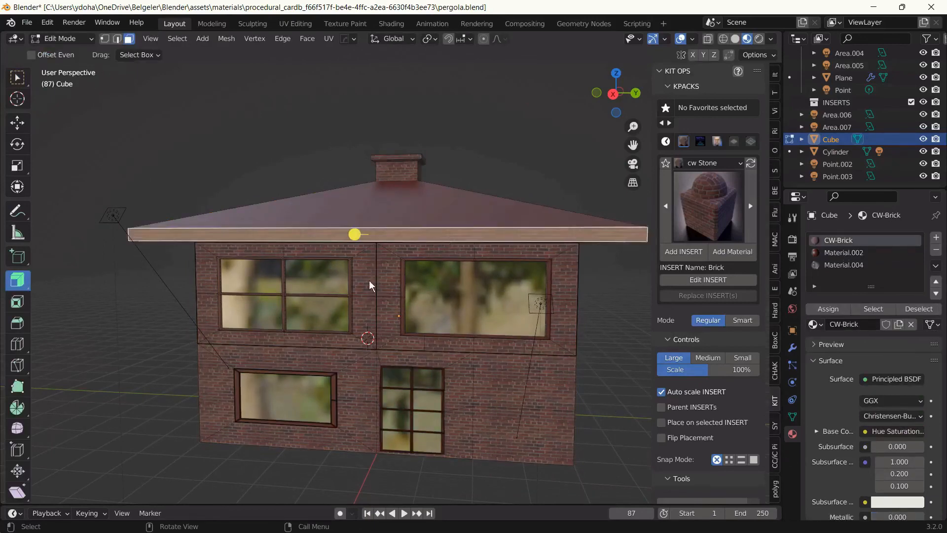
middle_click_drag(373, 285, 392, 375)
key("Tab")
key("Tab")
middle_click_drag(328, 391, 449, 380)
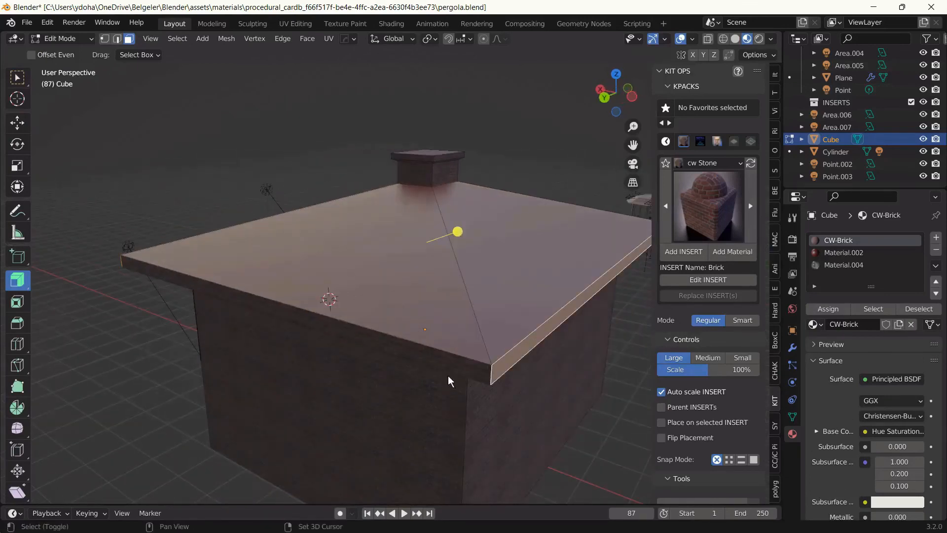
left_click(845, 253)
left_click(829, 308)
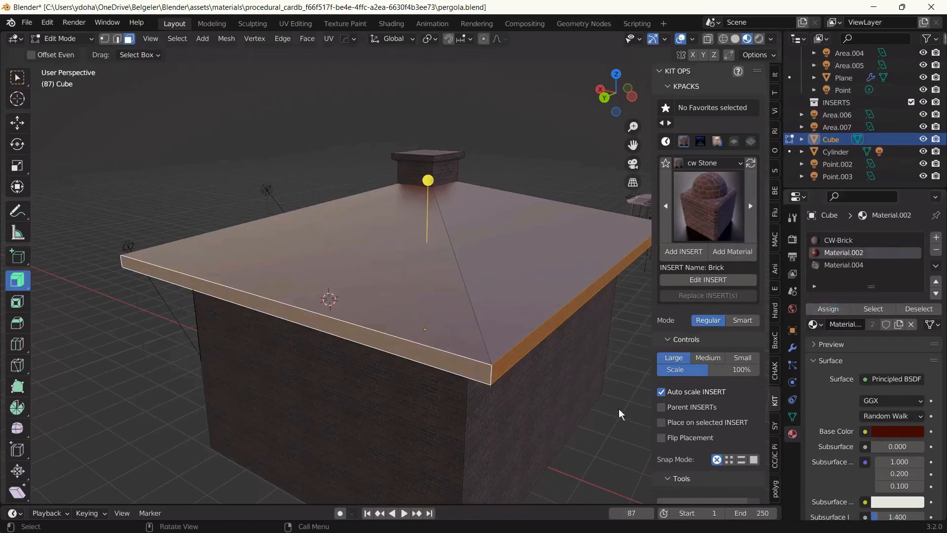
Deselect the roof edge faces and return to Object Mode with the whole front of the building in view
key("alt+a")
middle_click_drag(621, 427, 74, 426)
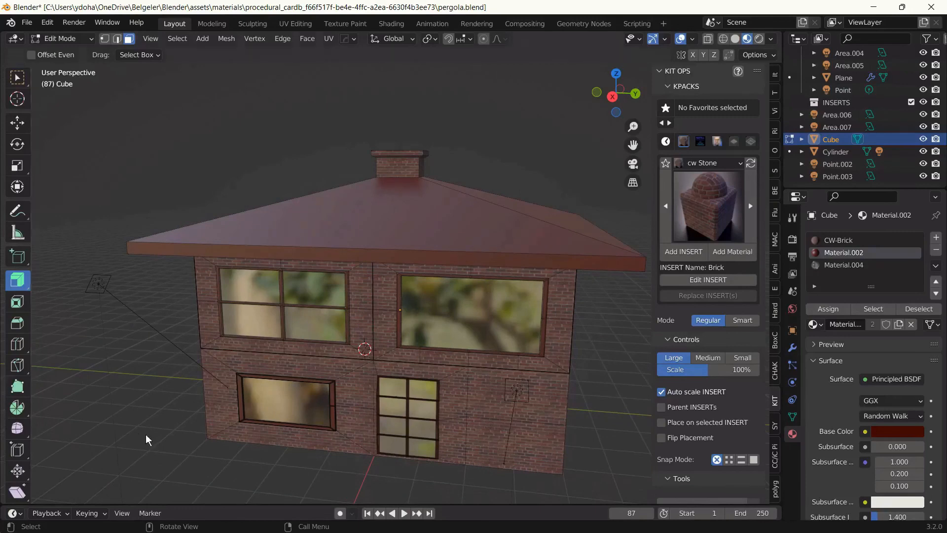
key("Tab")
scroll(149, 437, "down", 3)
middle_click_drag(150, 436, 175, 434)
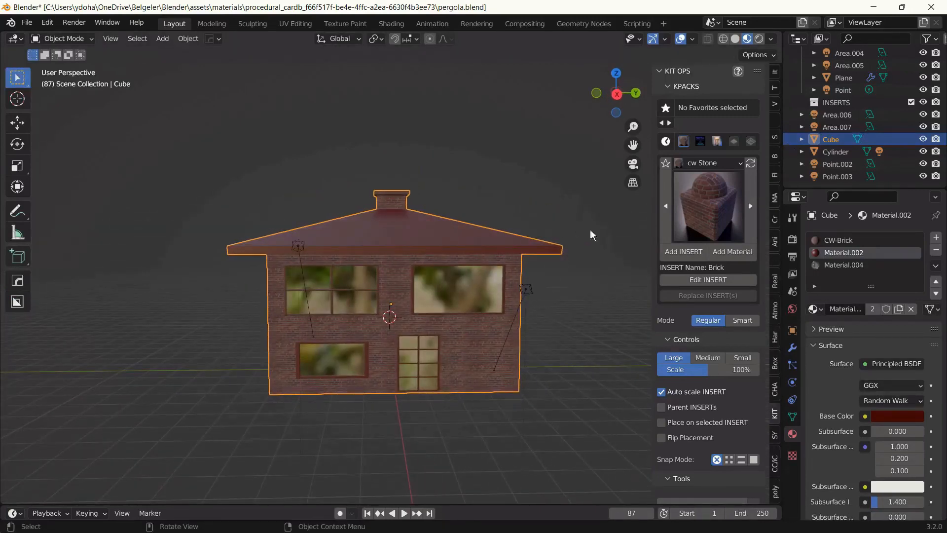